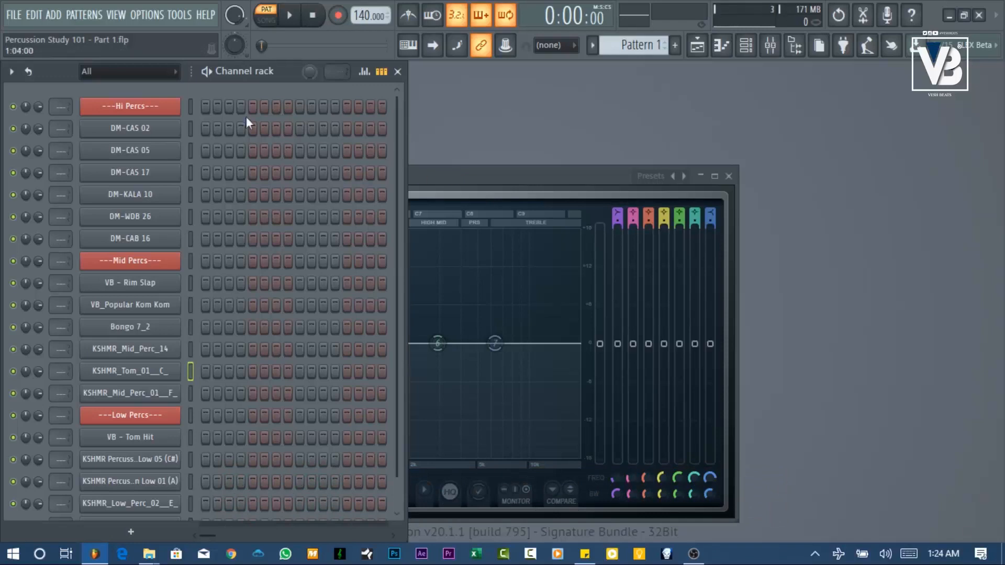
Open the channel settings of the Hi Percs, Mid Percs and Low Percs divider channels in turn, moving each window aside
click(168, 106)
drag(233, 178, 624, 211)
click(149, 260)
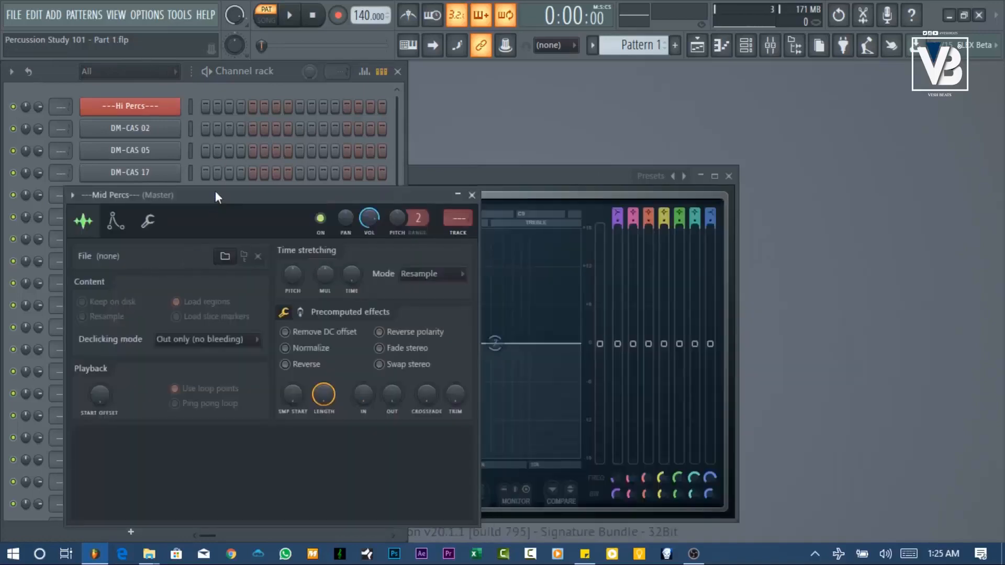
drag(215, 190, 505, 164)
click(148, 414)
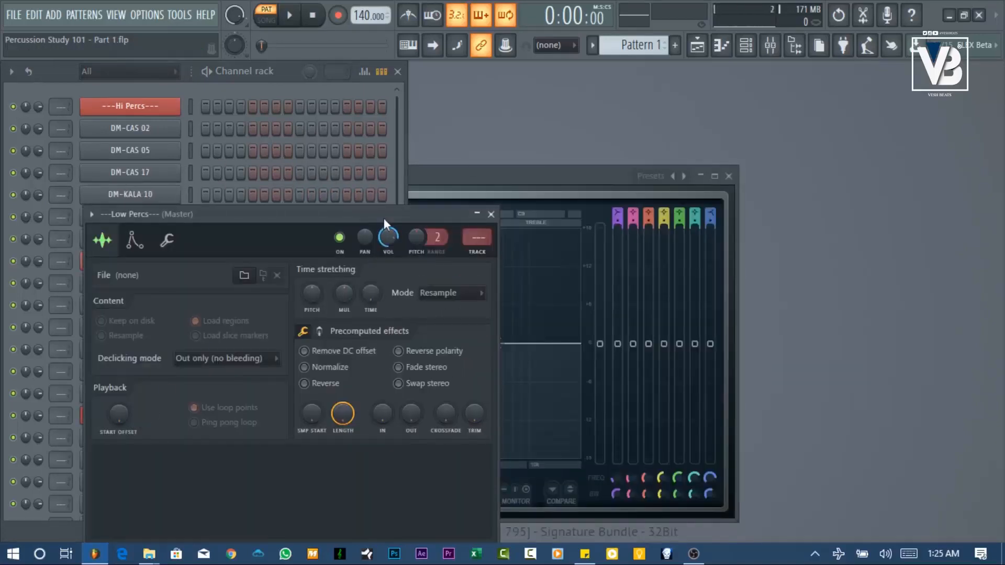
drag(383, 218, 493, 227)
Bring the channel rack in front of the parametric EQ, select DM-CAS 02 and enable playing notes from the computer keyboard
drag(501, 181, 618, 124)
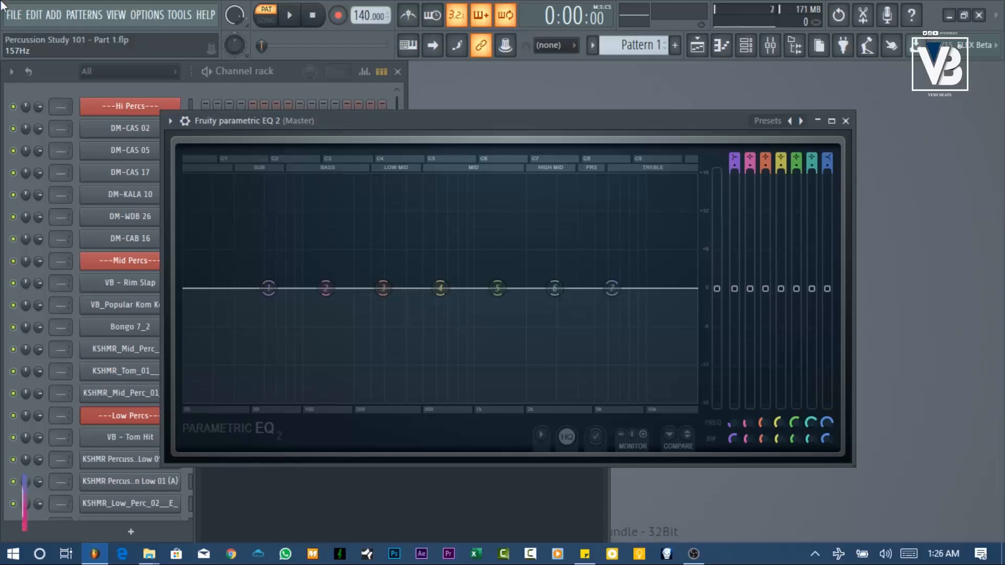
click(263, 83)
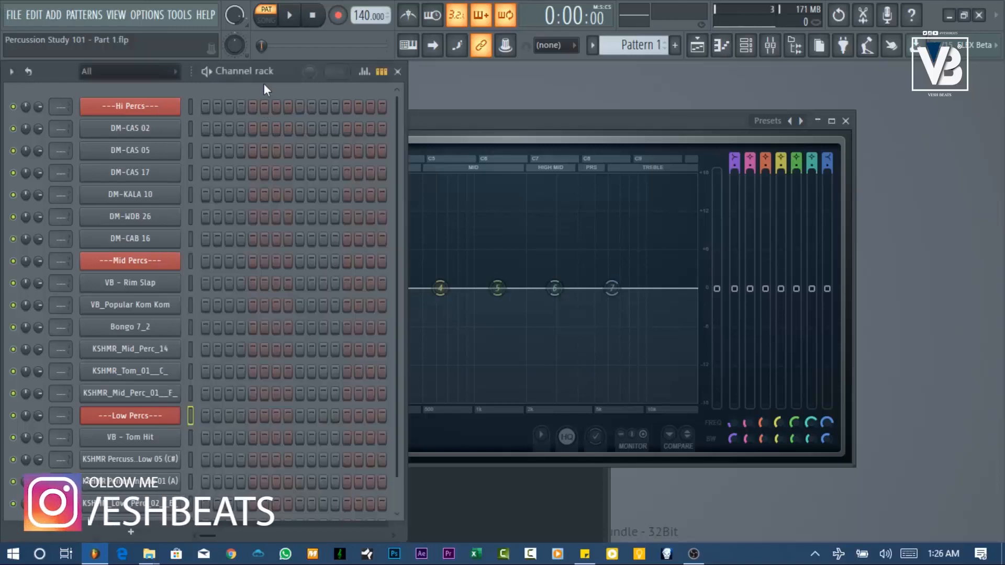
click(190, 126)
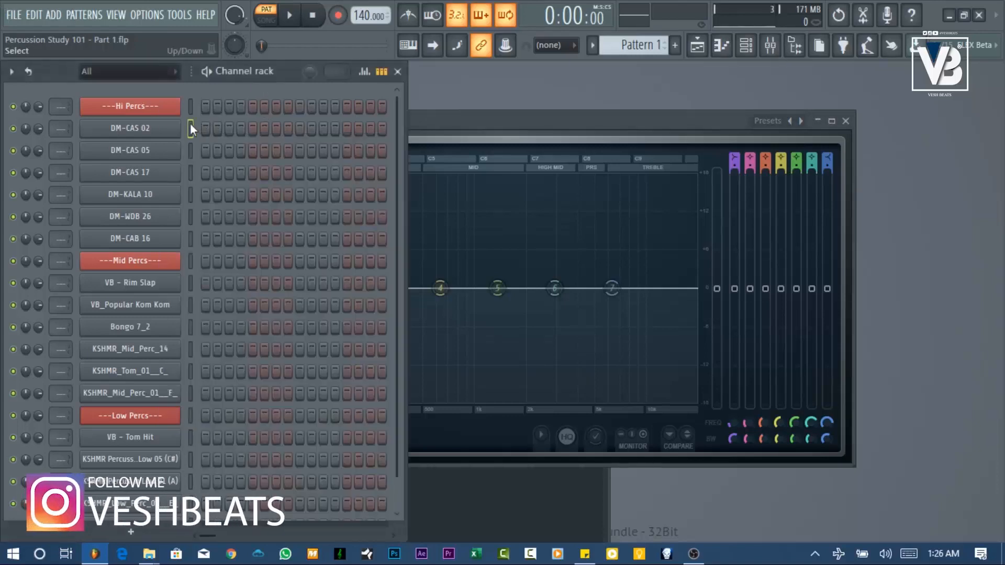
click(408, 45)
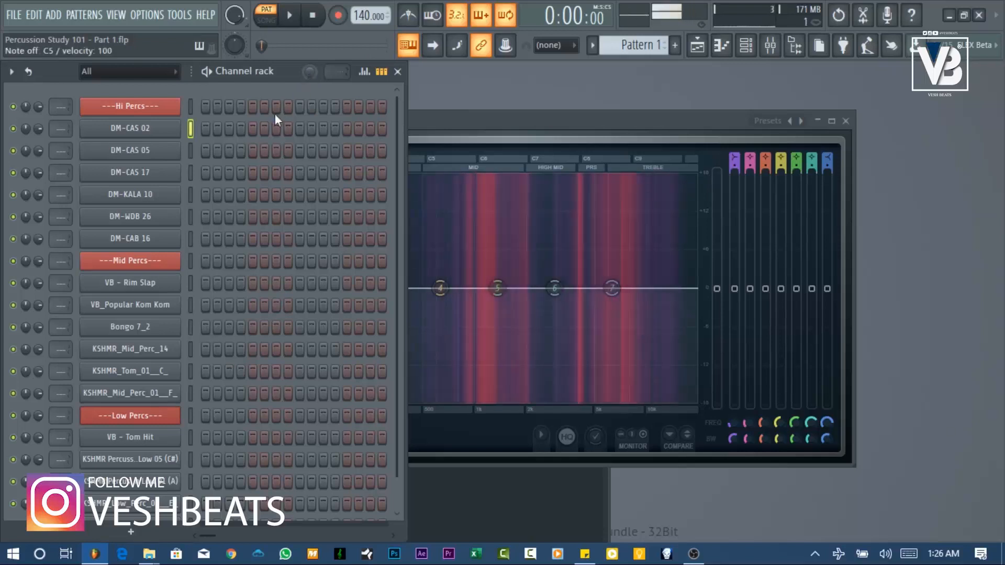
Audition the Hi Percs samples DM-CAS 05, DM-CAS 17, DM-KALA 10, DM-WDB 26 and DM-CAB 16 one after another
click(189, 152)
key(z)
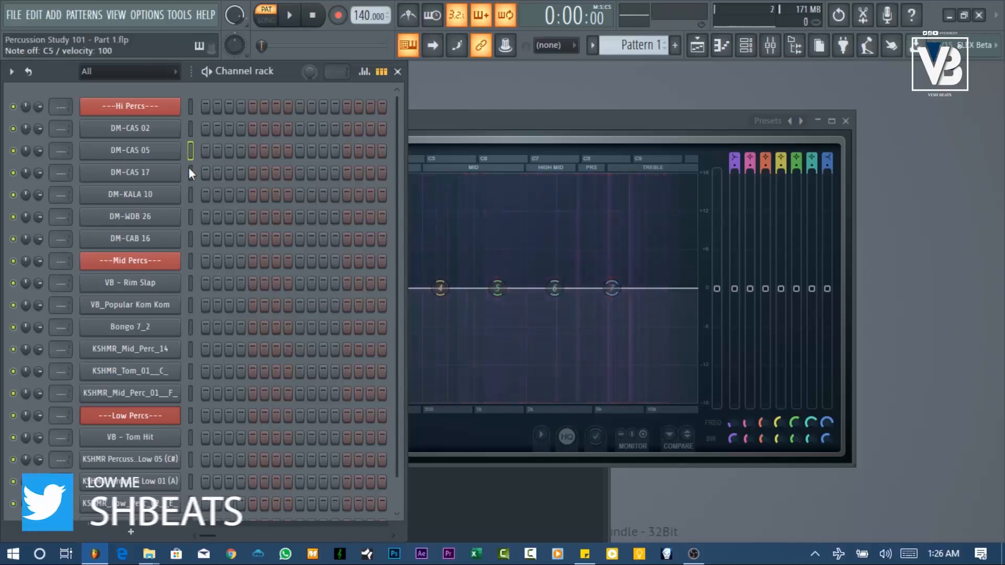
click(190, 174)
key(z)
click(192, 193)
key(z)
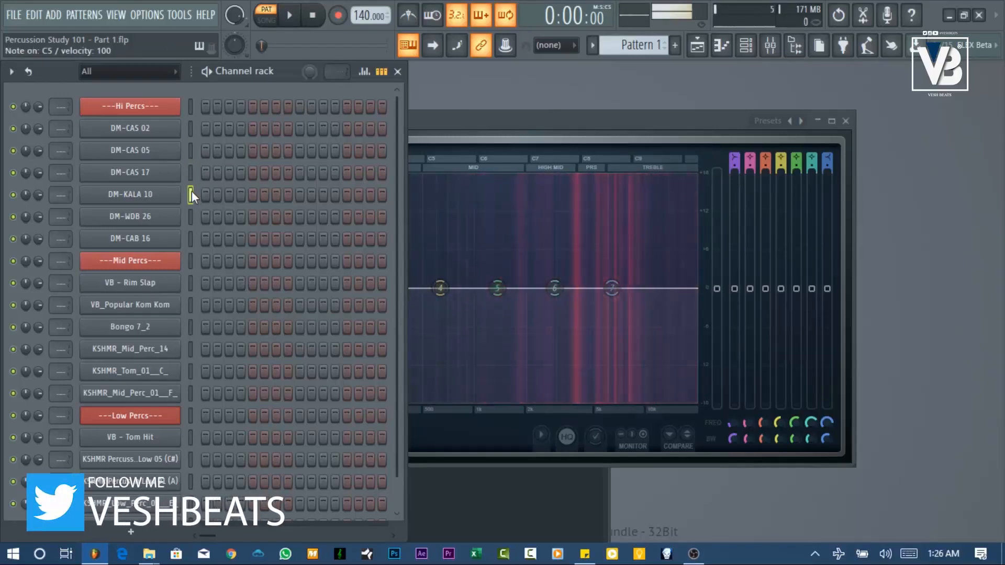
key(z)
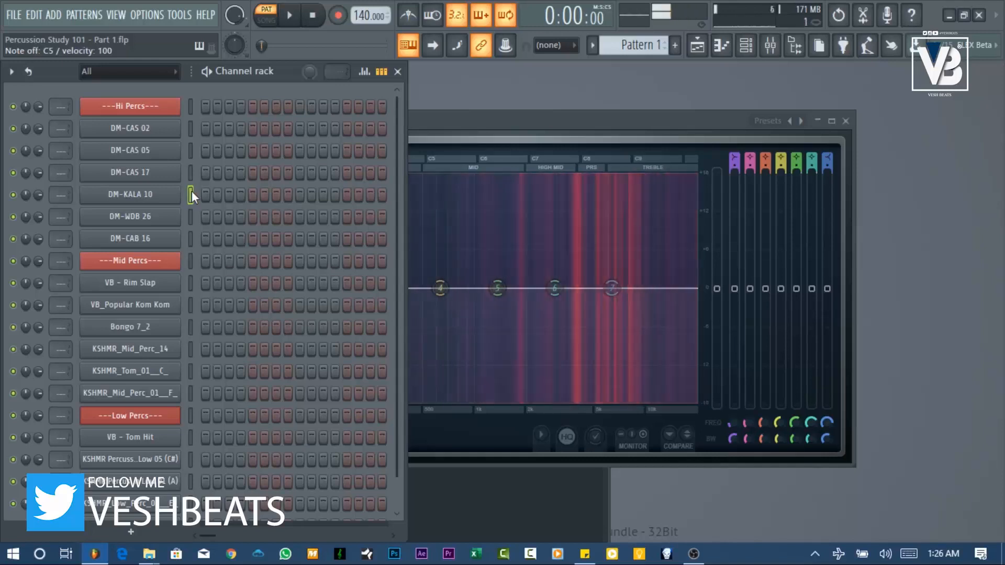
key(z)
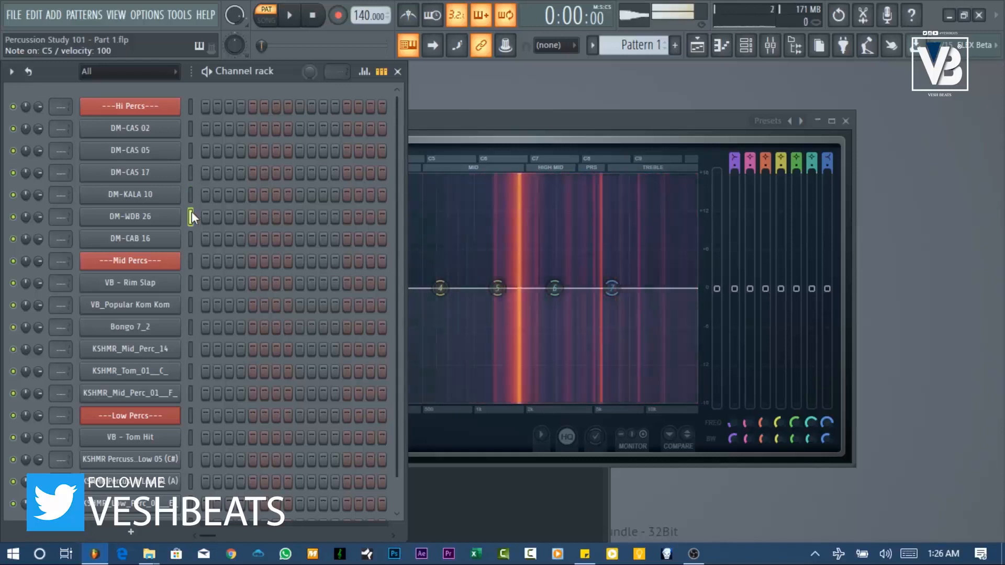
click(189, 239)
key(z)
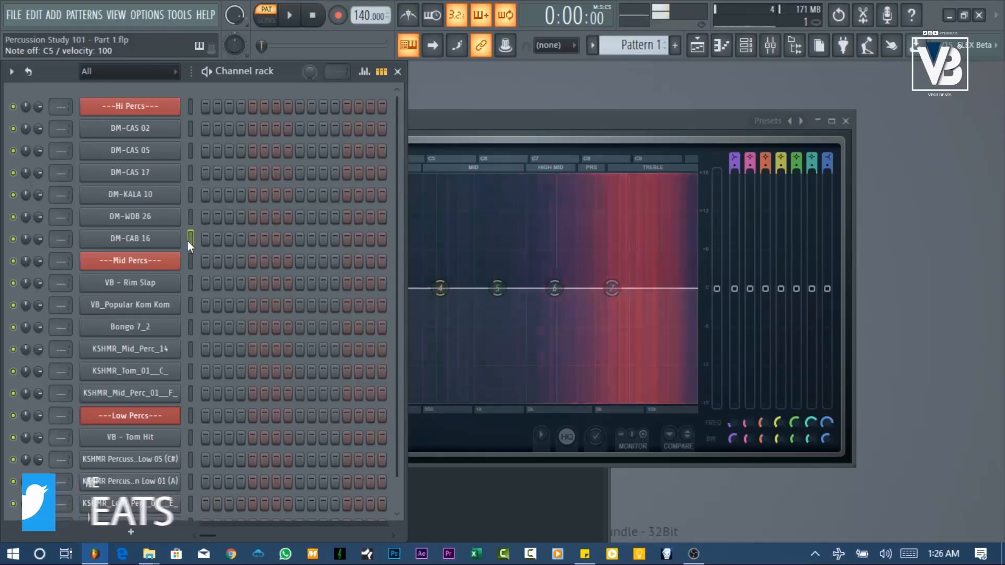
Narrow the parametric EQ window and move it clear of the channel rack so both can be viewed side by side
drag(427, 121, 508, 121)
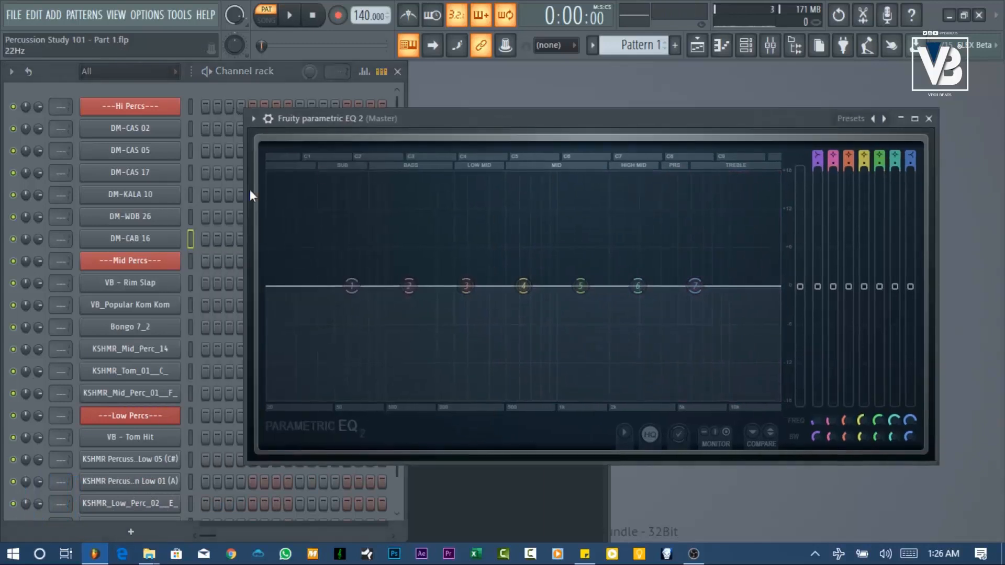
drag(250, 189, 410, 189)
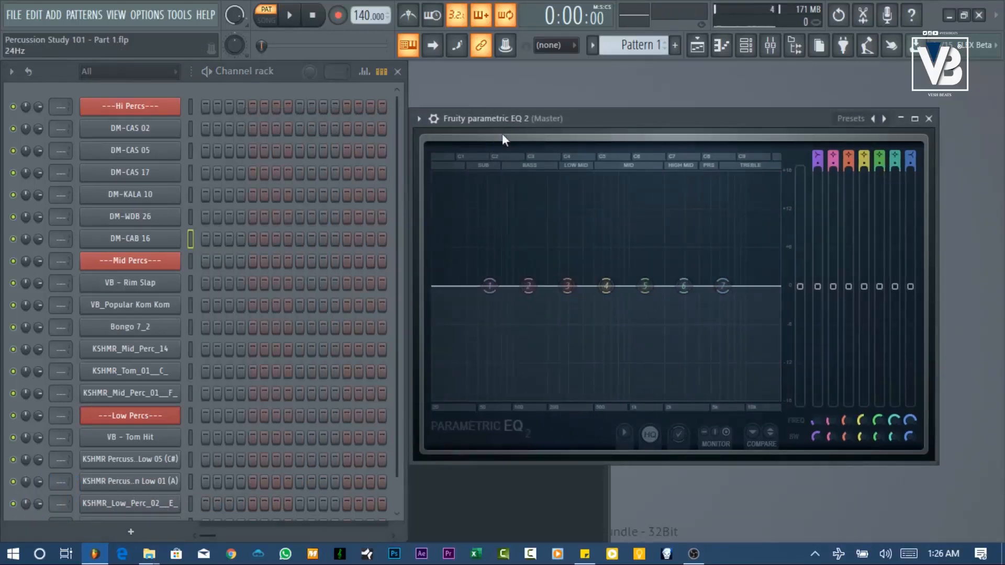
drag(515, 118, 649, 83)
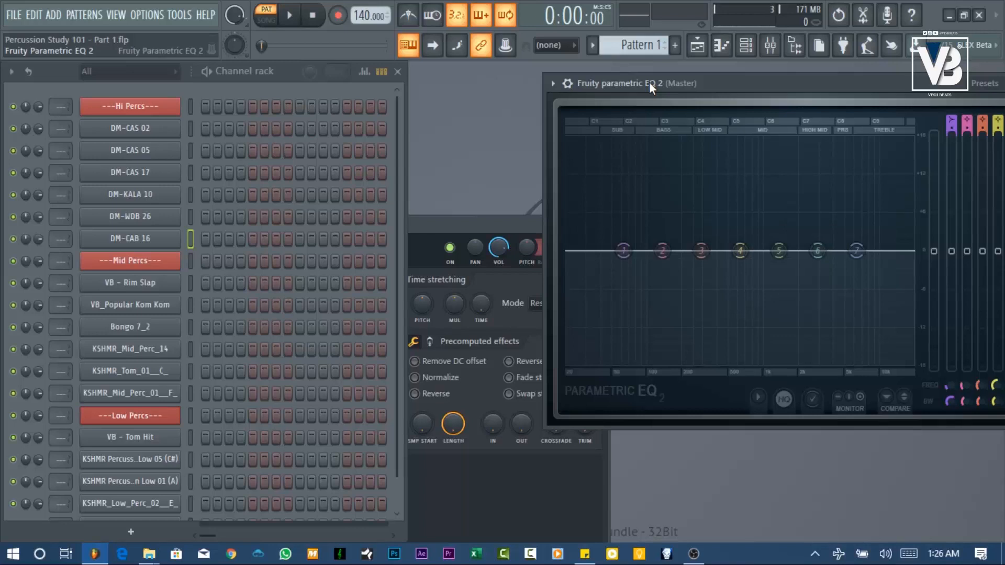
Try a deep cut on EQ band 5 at about 746 Hz while playing DM-CAS 02, and reset the band
click(189, 125)
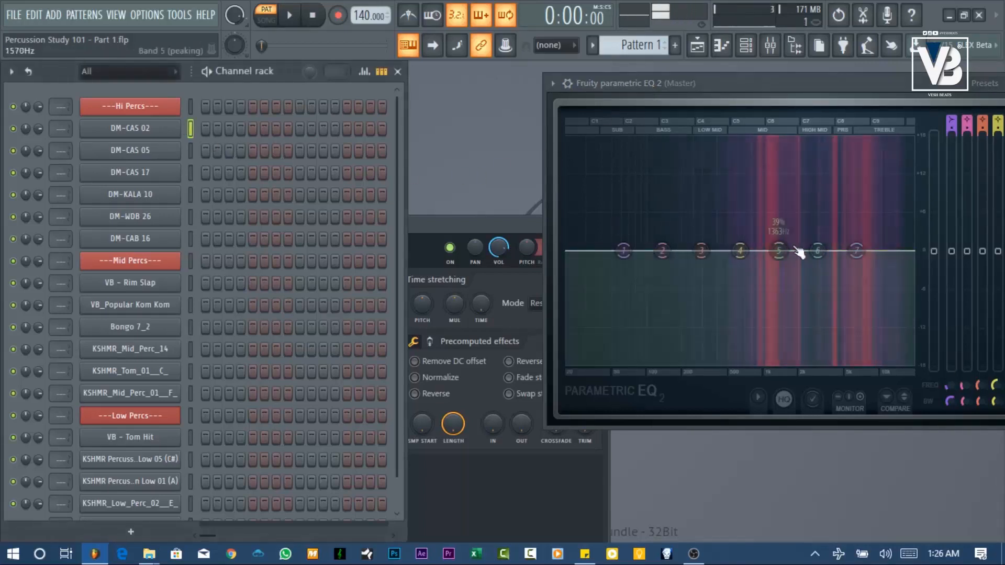
drag(779, 251, 750, 361)
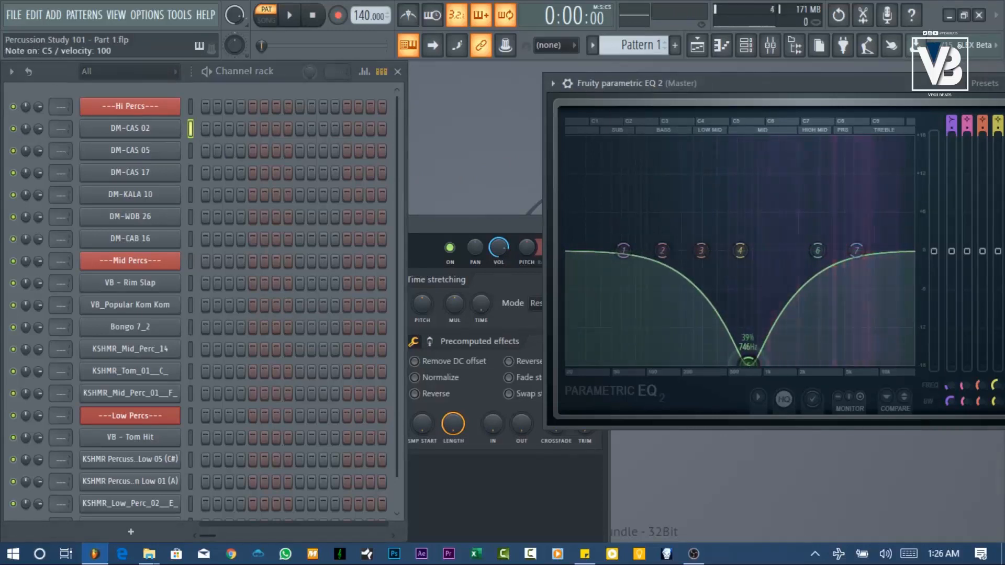
right_click(750, 361)
click(770, 386)
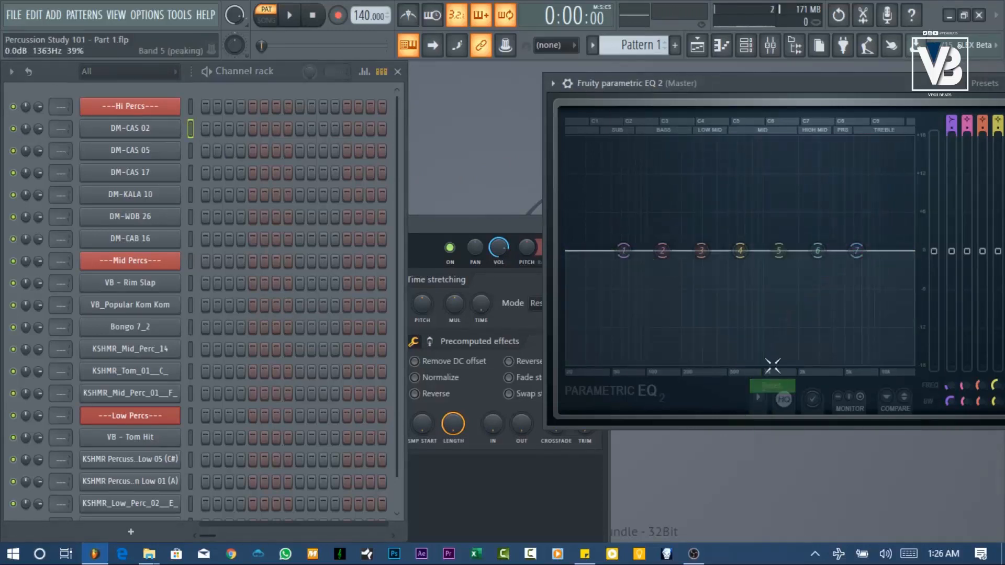
Compare the EQ spectrum of the Hi Percs samples from DM-CAS 05 down to DM-CAB 16 by playing each one
click(192, 151)
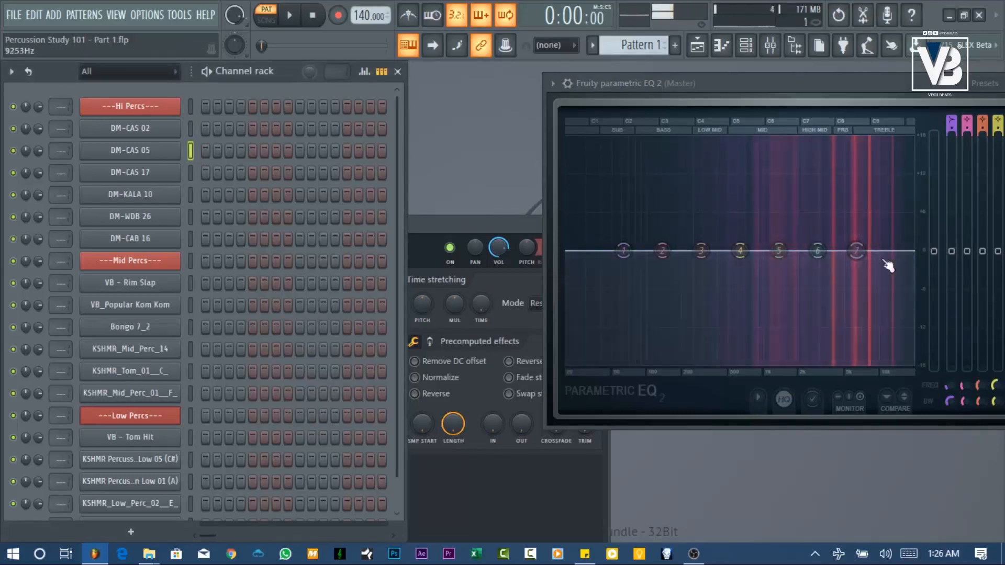
click(191, 172)
click(192, 171)
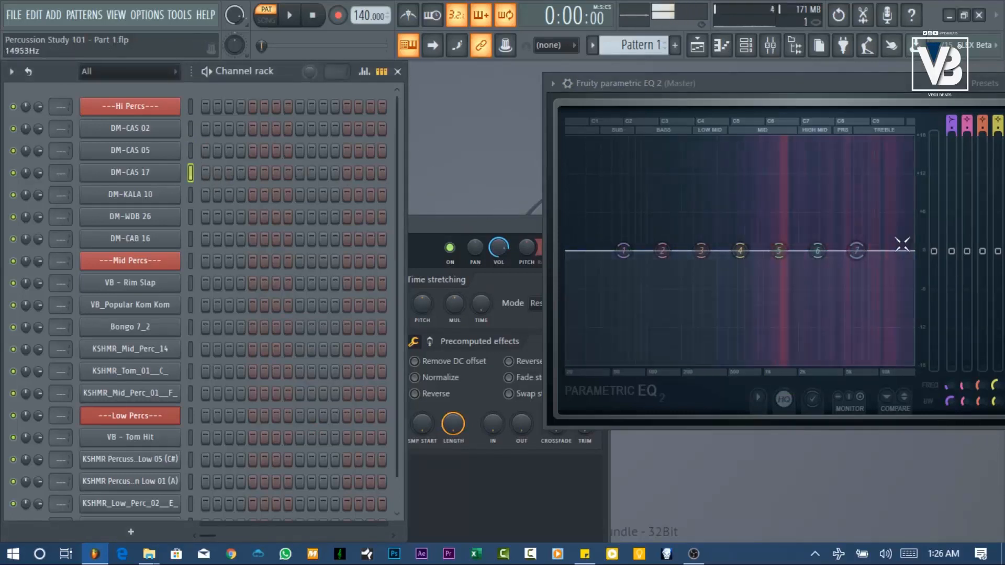
click(190, 196)
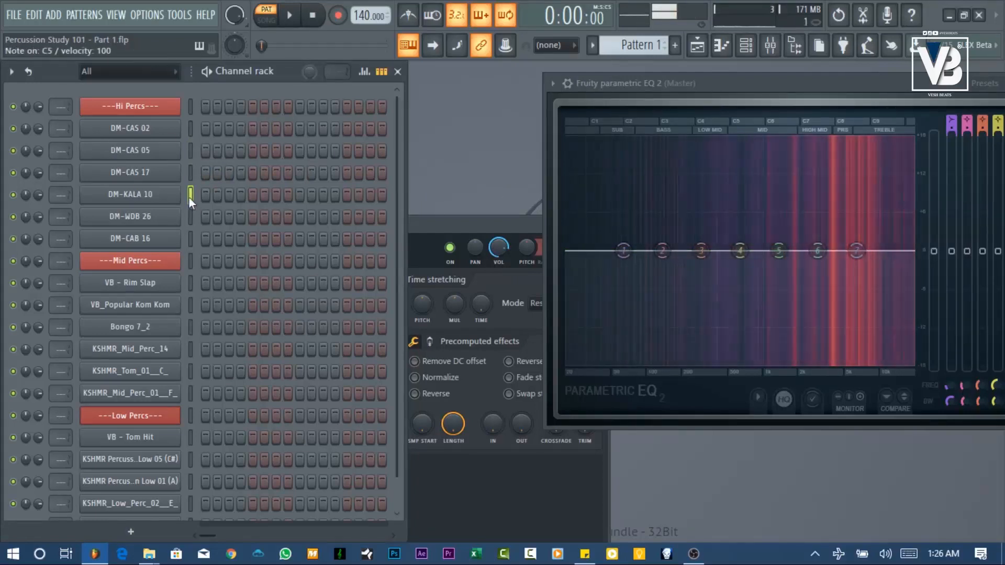
click(189, 216)
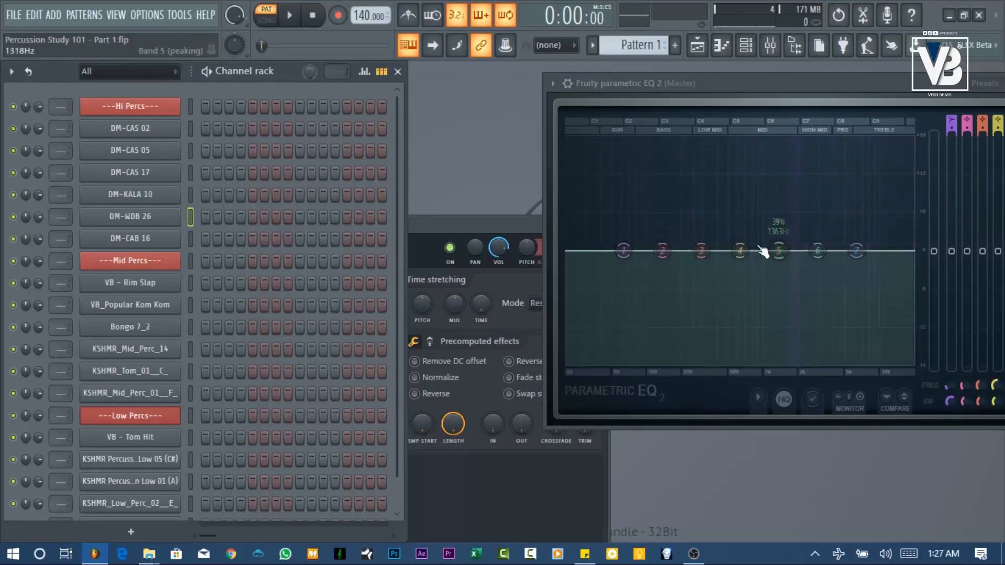
click(188, 240)
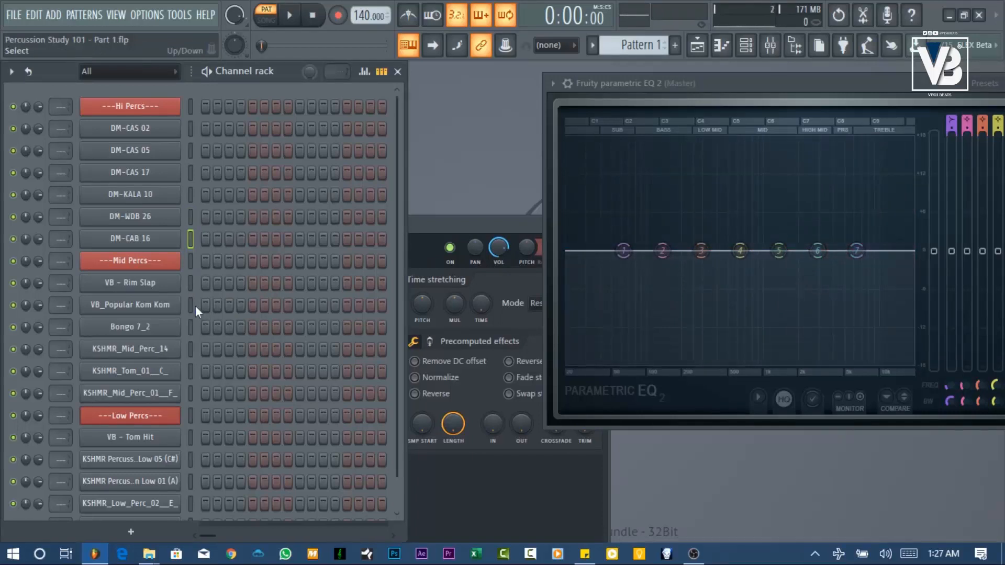
Audition VB - Rim Slap repeatedly against the EQ spectrum, widening the parametric EQ window to the channel rack's edge
click(189, 284)
key(q)
key(q)
key(q)
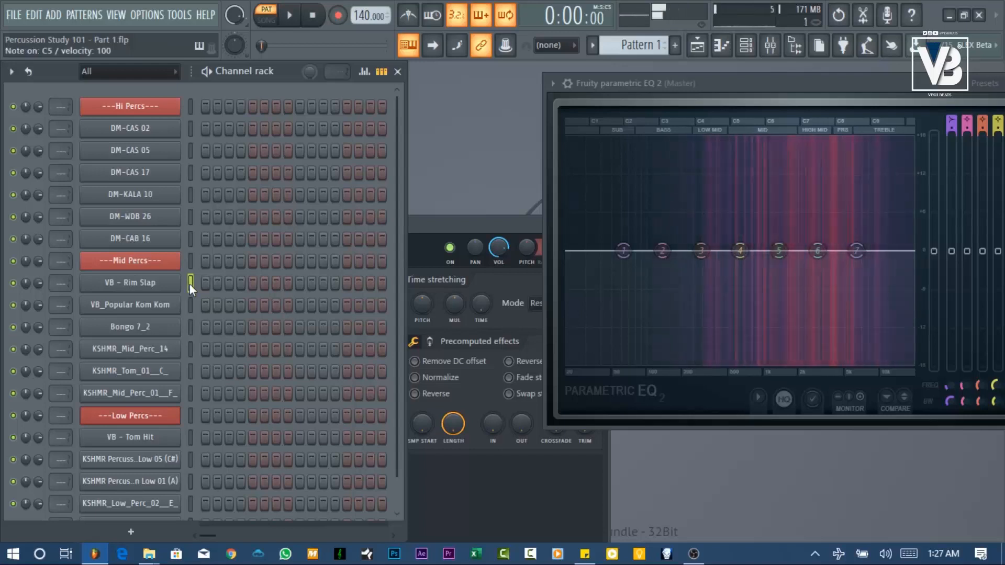
key(q)
key(q)
key(q)
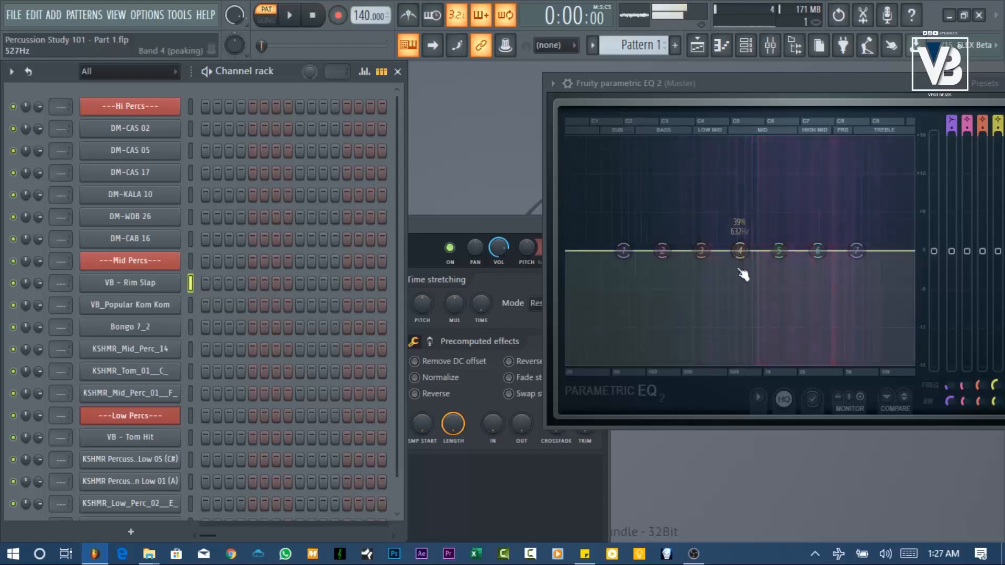
key(q)
key(q)
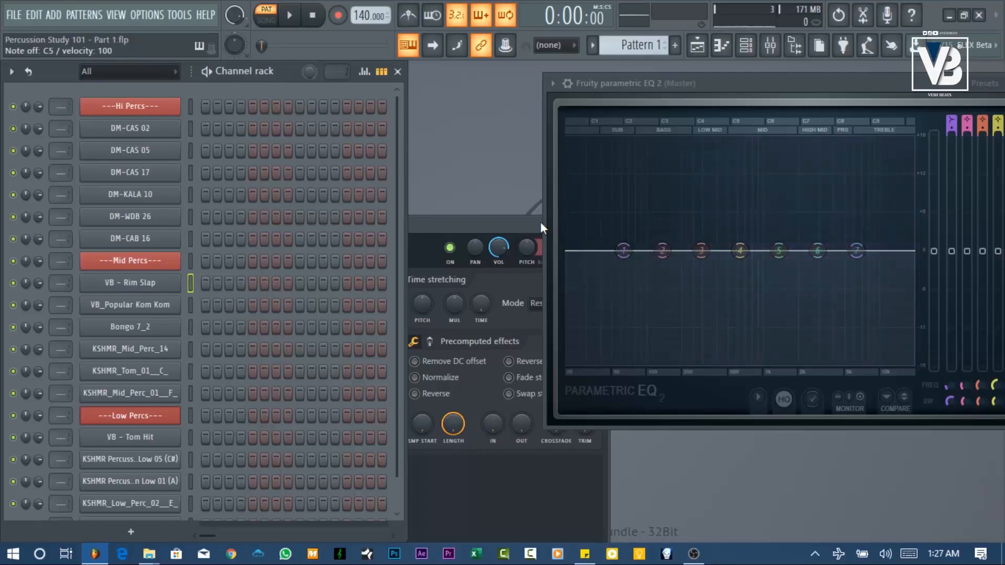
drag(544, 220, 410, 205)
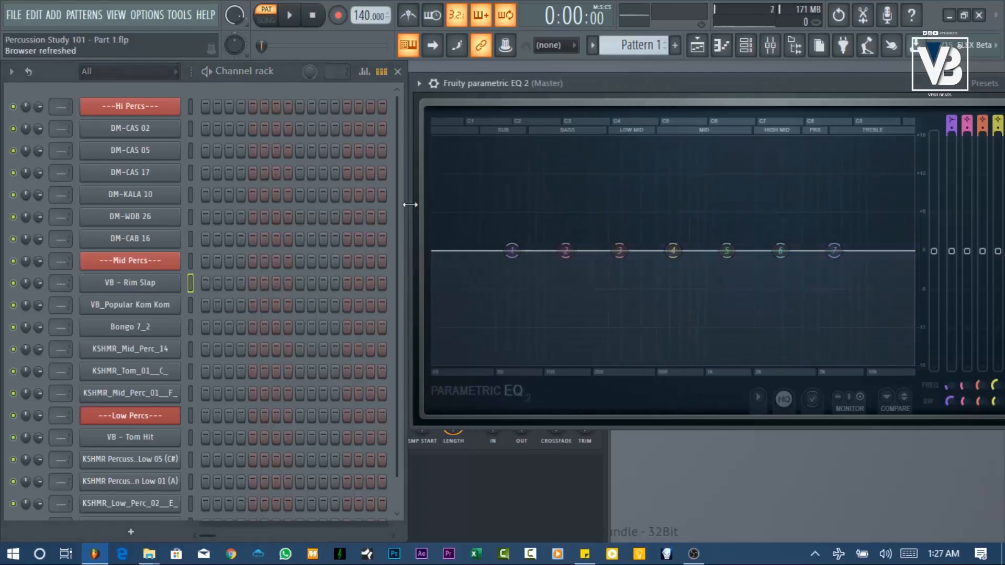
key(q)
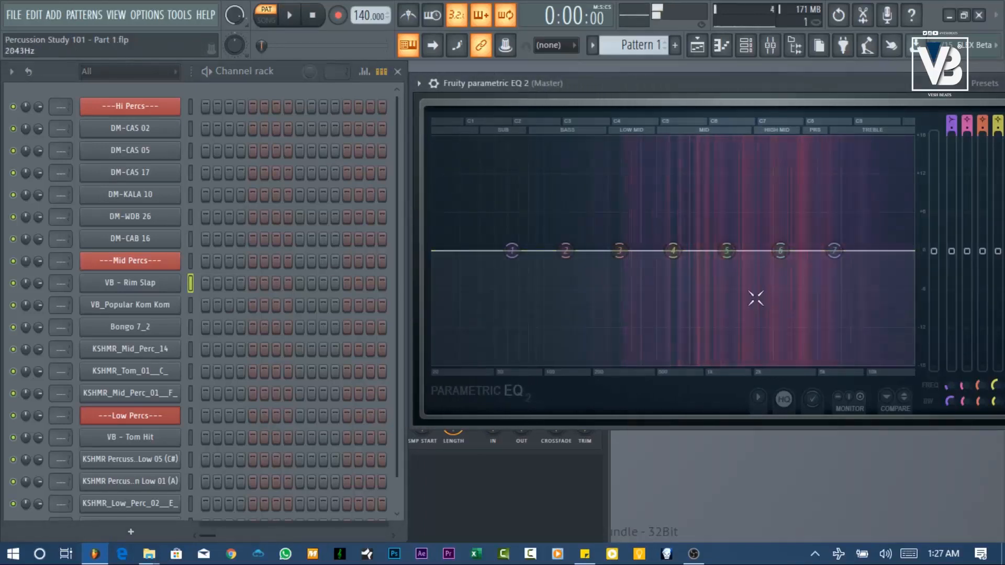
Audition the Mid Percs samples VB_Popular Kom Kom, Bongo 7_2 and KSHMR_Mid_Perc_14 while examining their frequency ranges in the EQ
click(191, 305)
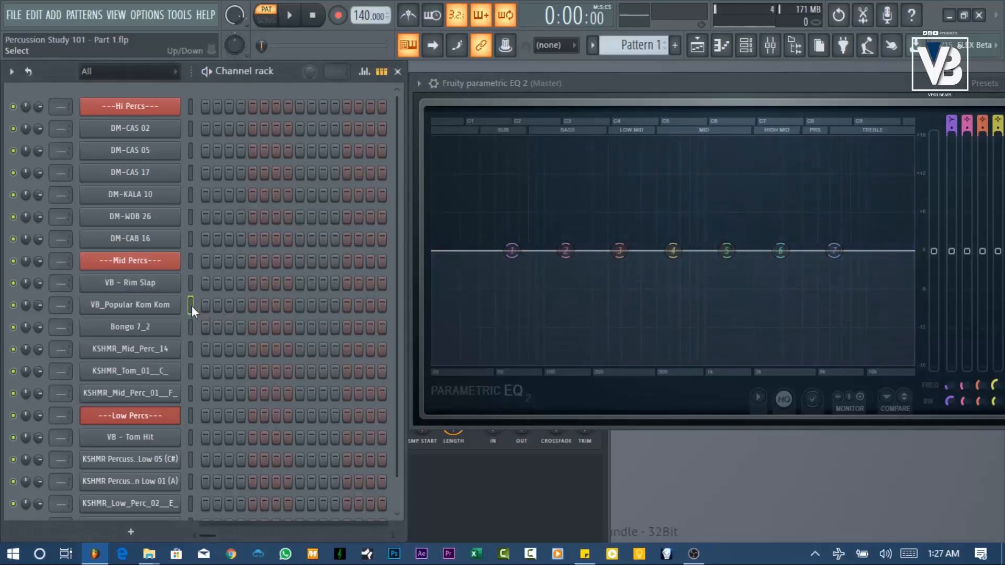
key(q)
key(q)
click(188, 329)
click(191, 356)
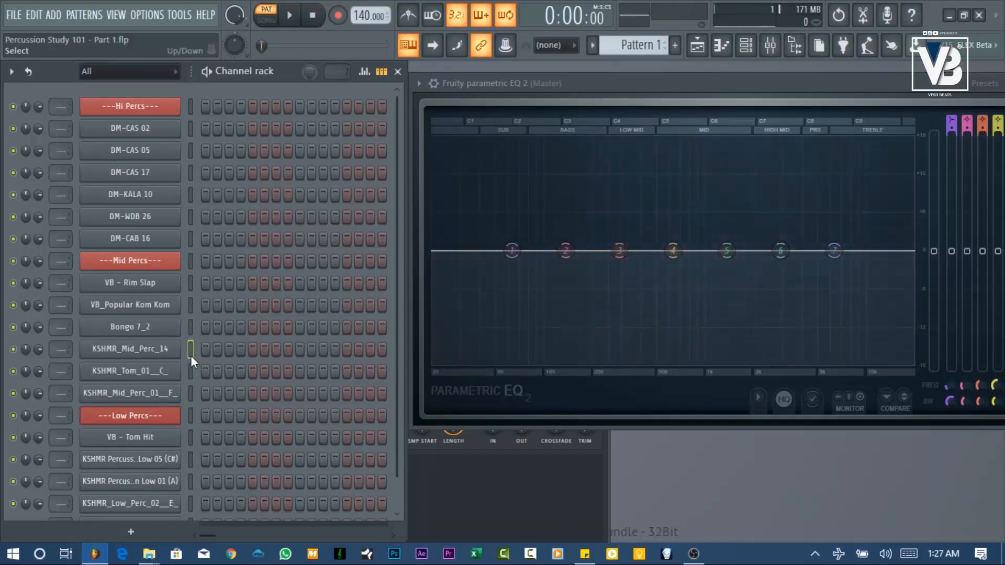
click(130, 359)
key(q)
key(q)
key(q)
key(q)
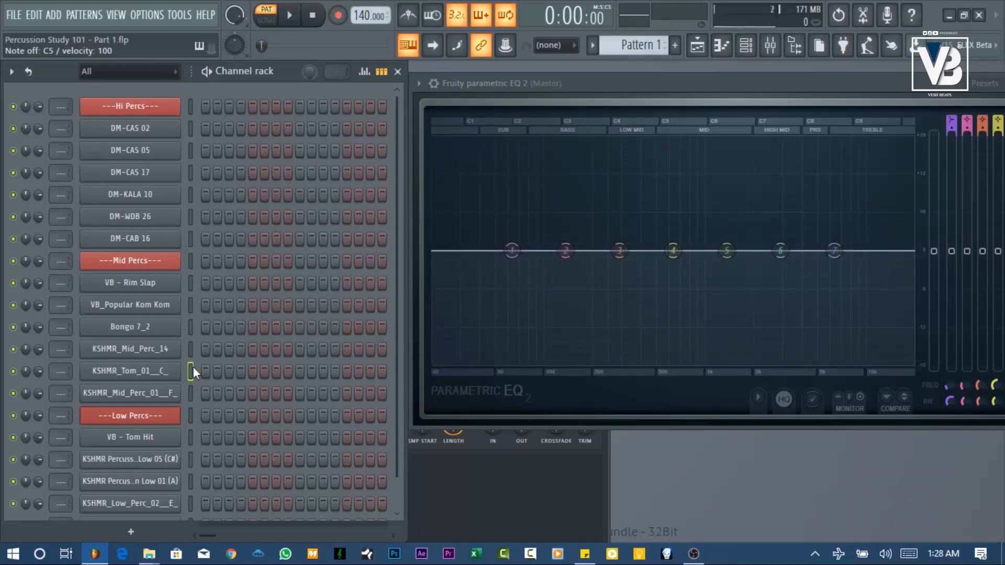
Play KSHMR_Tom_01 and KSHMR_Mid_Perc_01 to examine their frequency content in the EQ
key(q)
key(q)
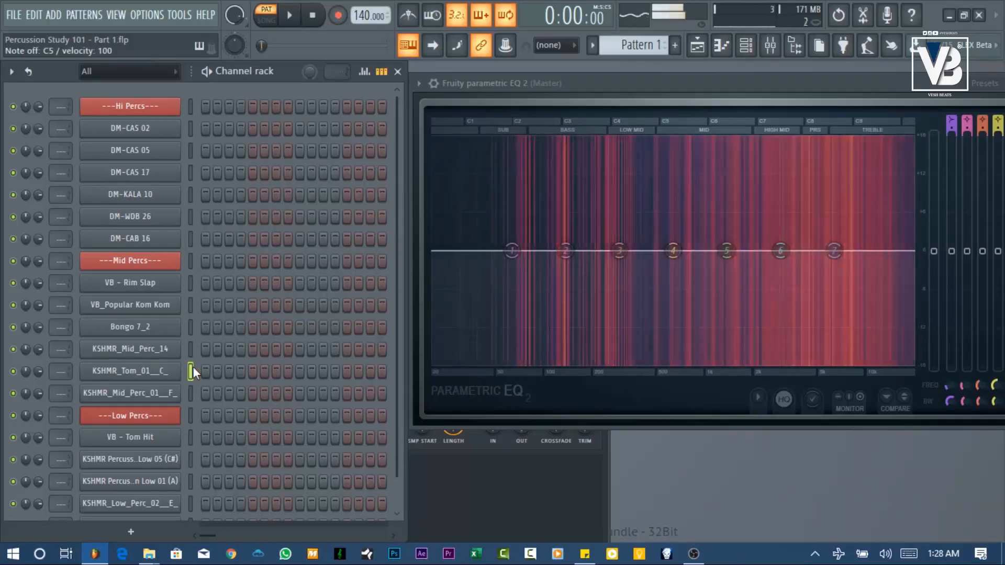
key(q)
key(q)
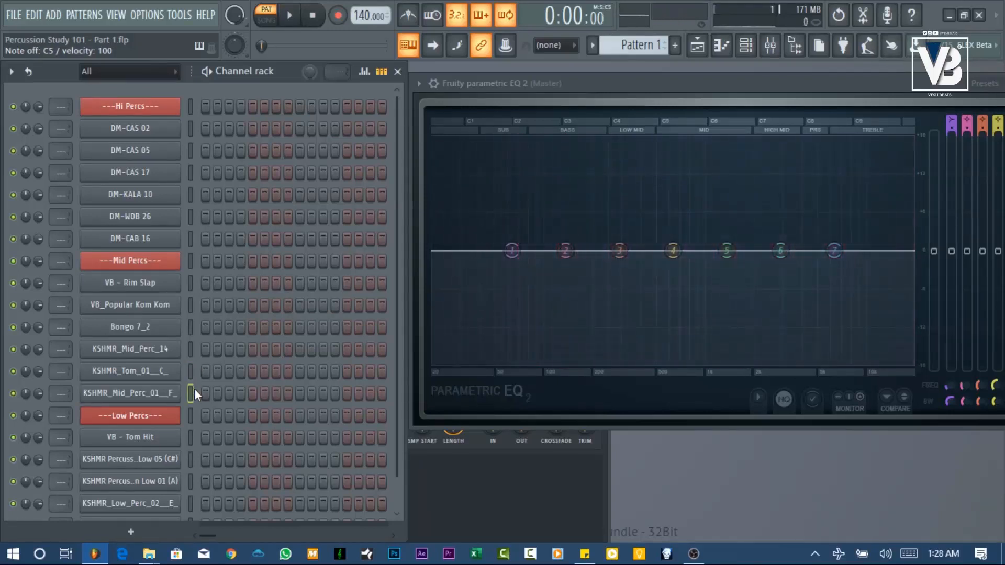
key(q)
Audition the Low Percs samples VB - Tom Hit and KSHMR Percussion Low 05 (C#) against the EQ spectrum
click(193, 432)
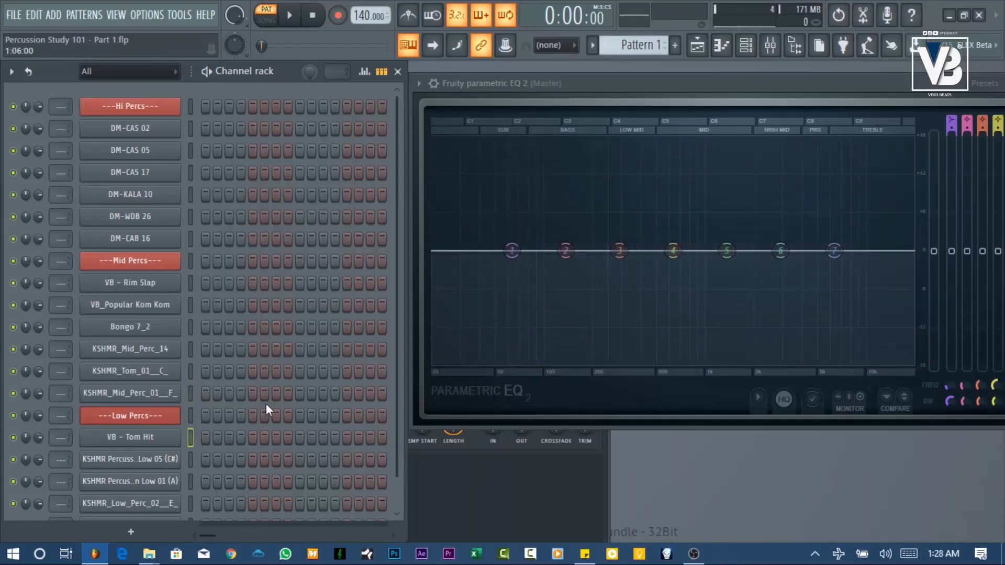
scroll(266, 403, down, 1)
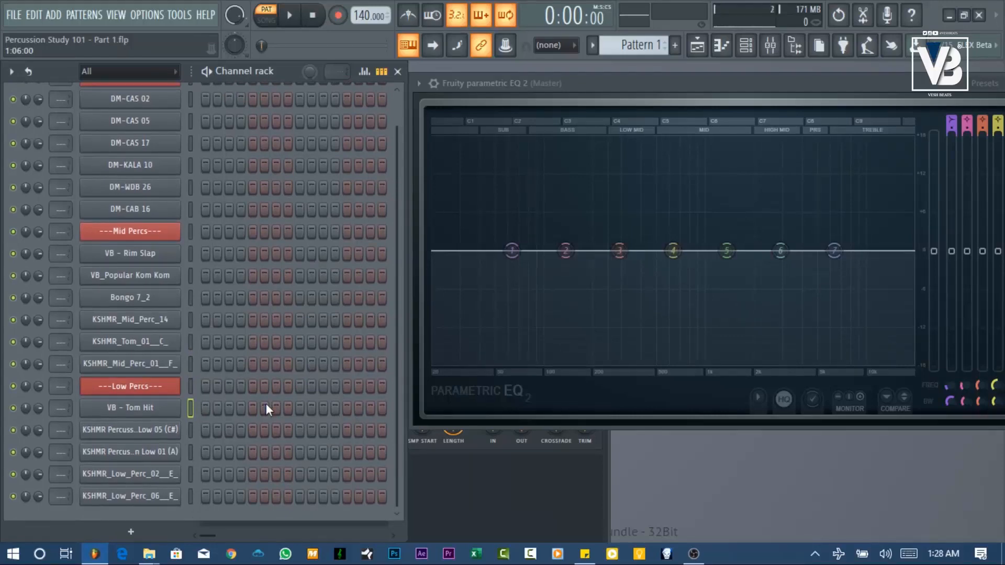
key(q)
key(q)
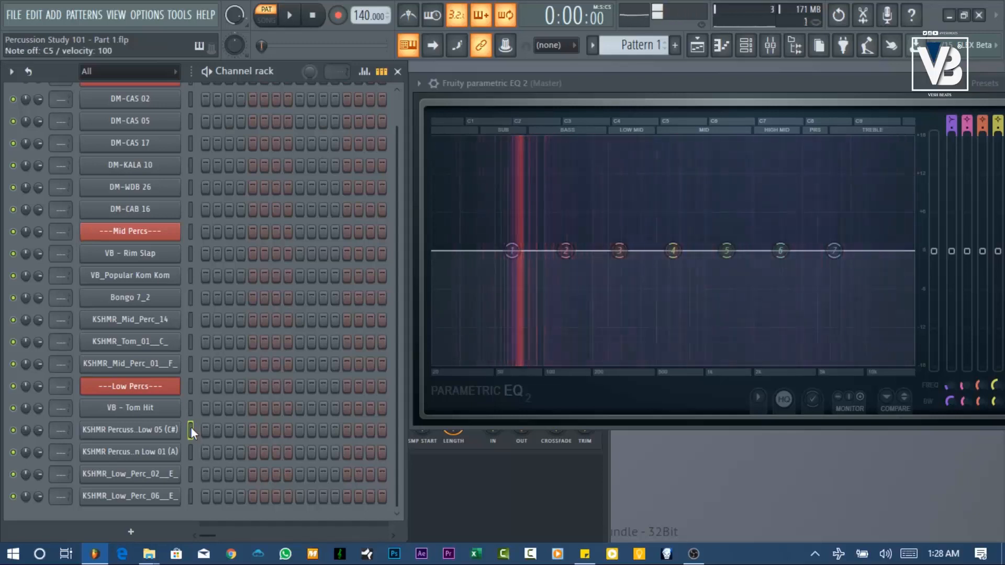
Audition the Low Percs samples KSHMR Percussion Low 01 (A), KSHMR_Low_Perc_02 and KSHMR_Low_Perc_06 to examine their frequency ranges in the EQ
click(191, 452)
key(q)
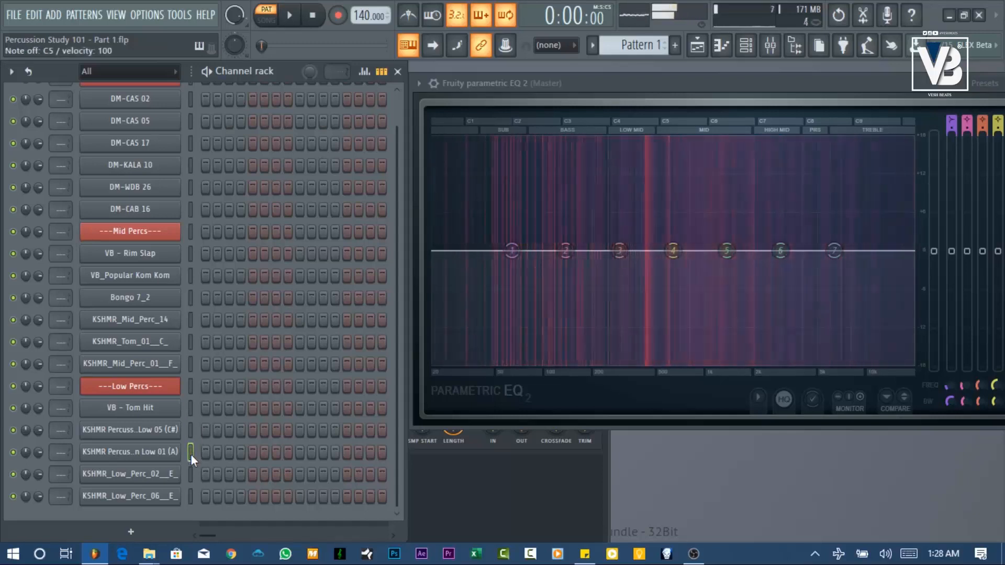
click(192, 474)
key(q)
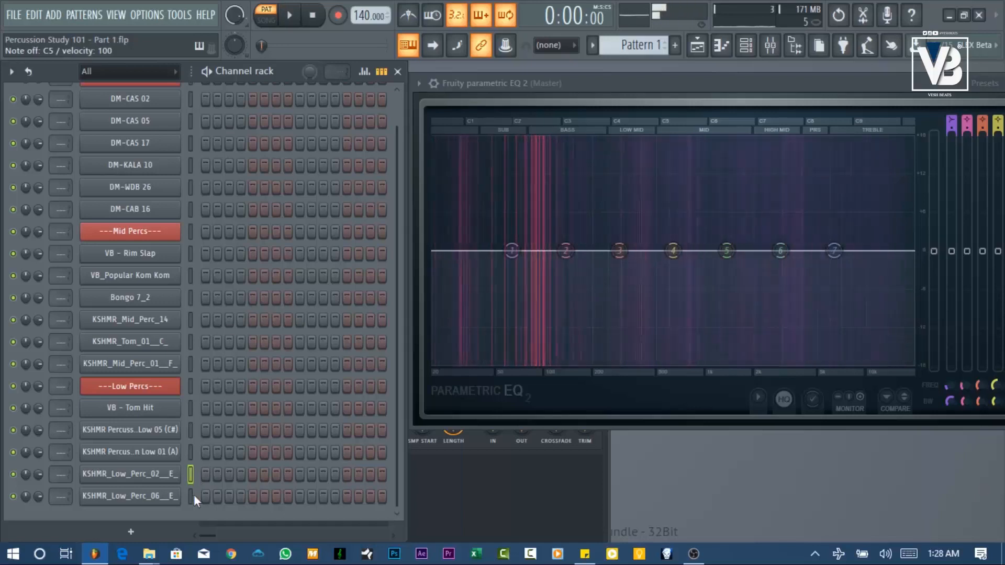
click(191, 496)
key(q)
scroll(258, 408, up, 2)
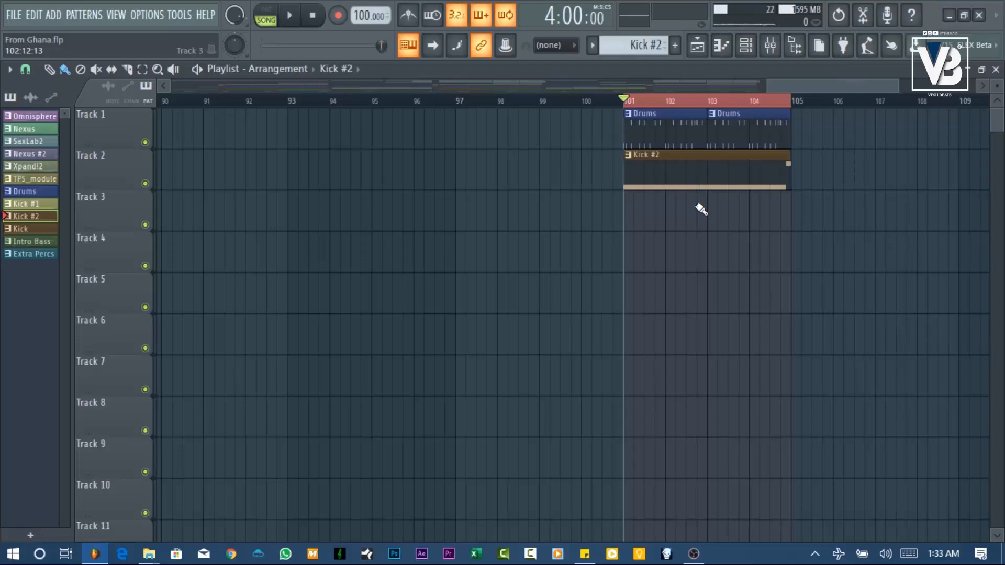
Play the Drums and Kick #2 loop in the playlist and show the browser beside it
key(space)
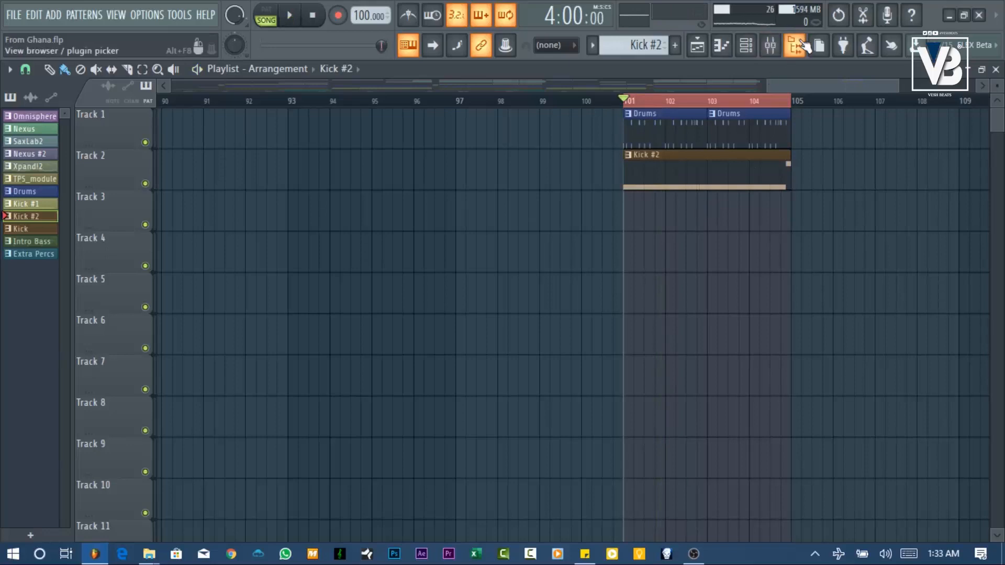
click(802, 46)
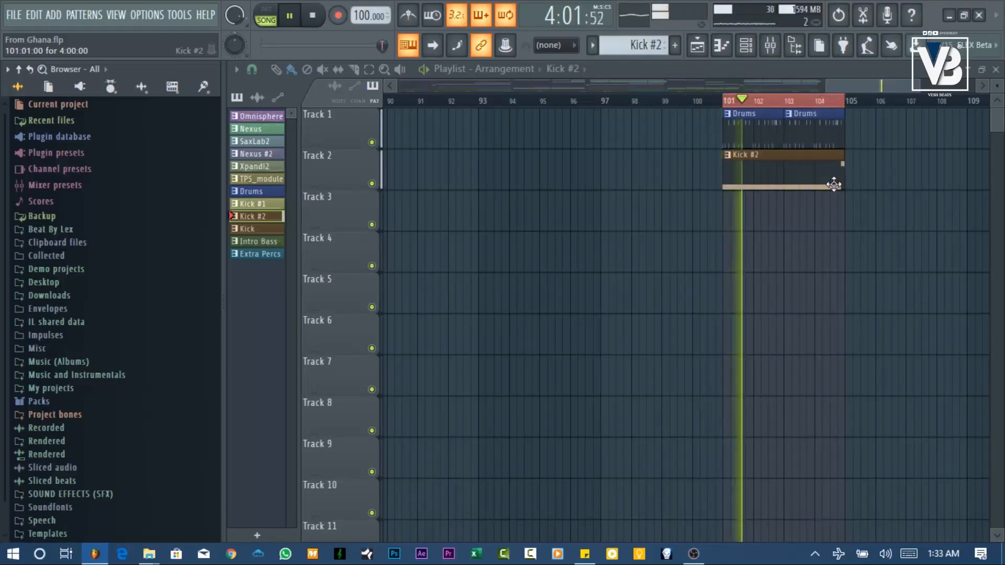
key(space)
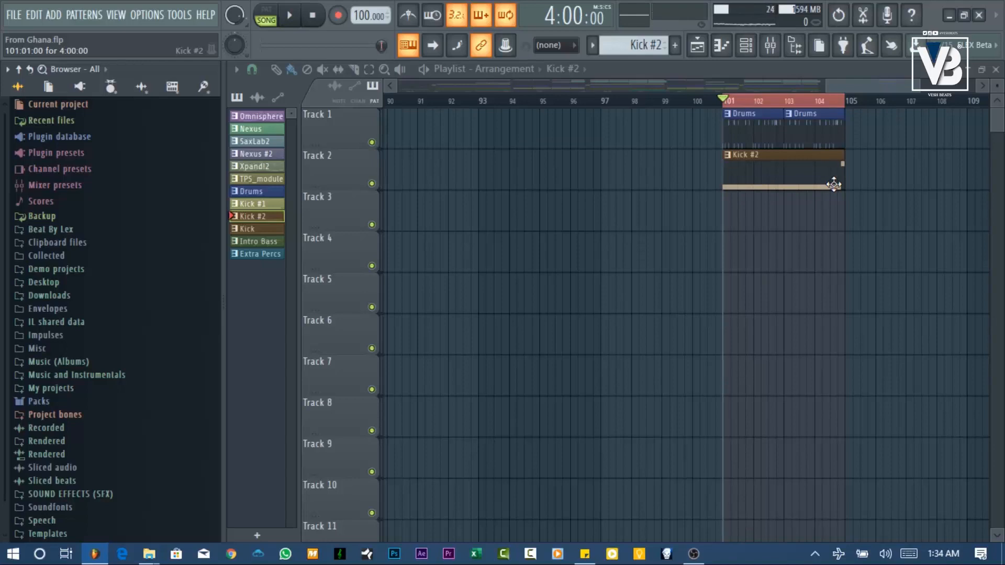
Open the Misc Percussion folder inside !Percussion(140519) of the Percs drum kit, using the Vesh Kits browser view
click(172, 95)
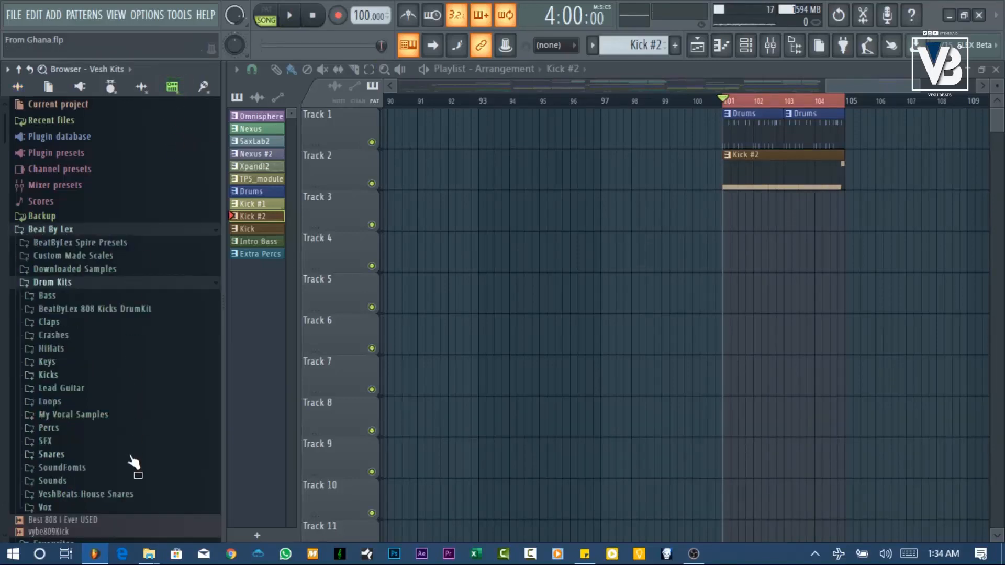
click(100, 431)
scroll(112, 459, down, 5)
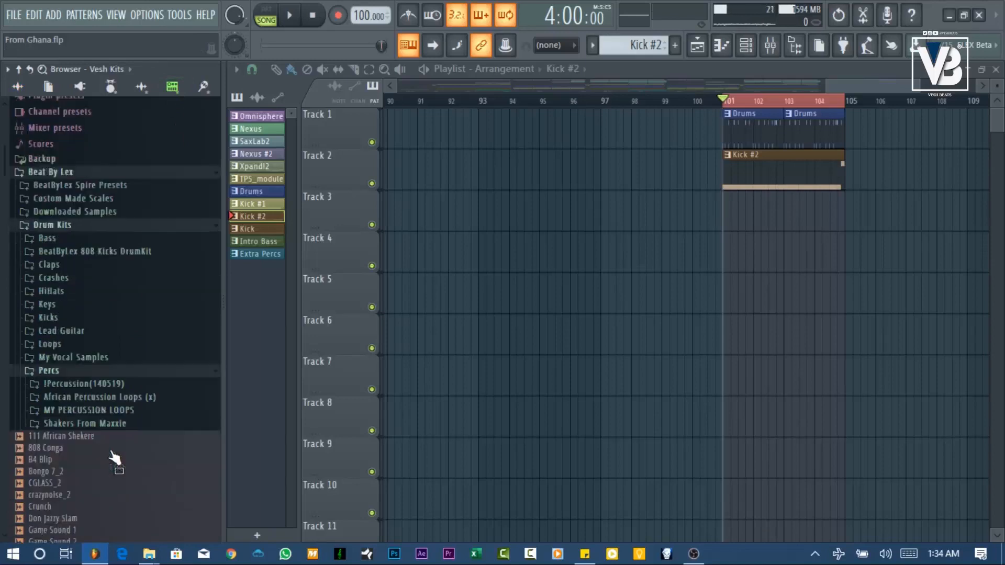
click(84, 253)
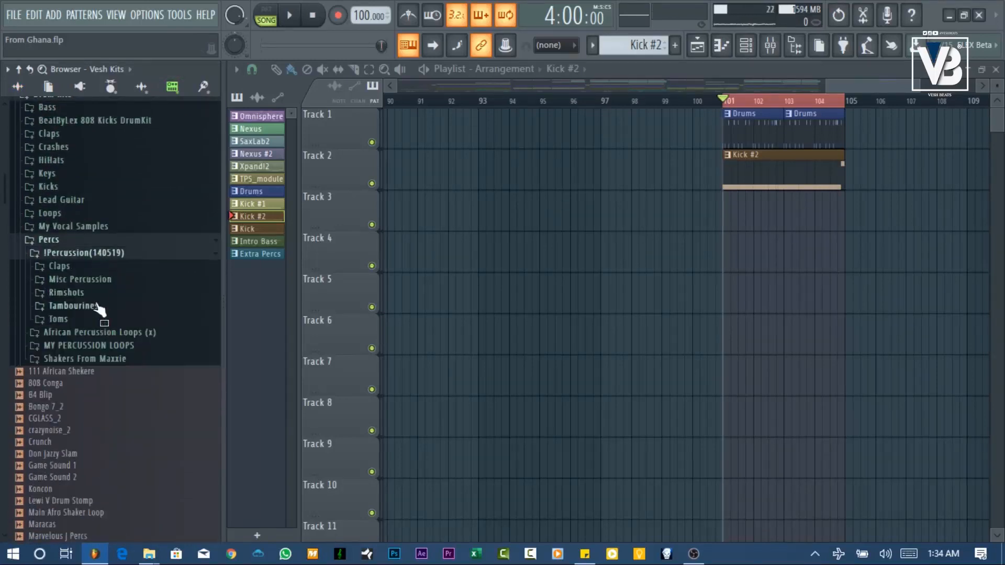
click(102, 283)
scroll(106, 322, down, 3)
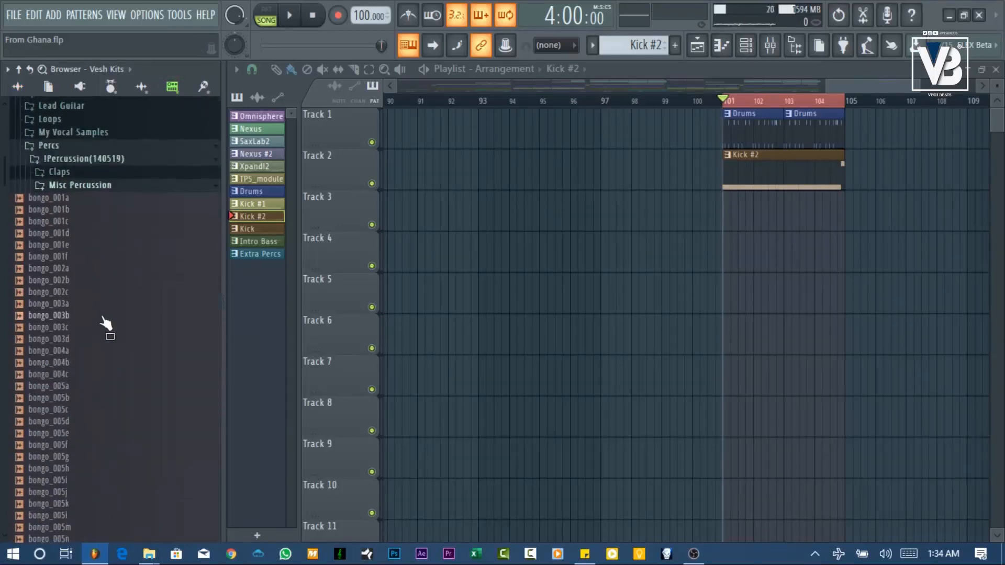
Audition the bongo_002c sample against the playing drum loop
key(space)
click(102, 293)
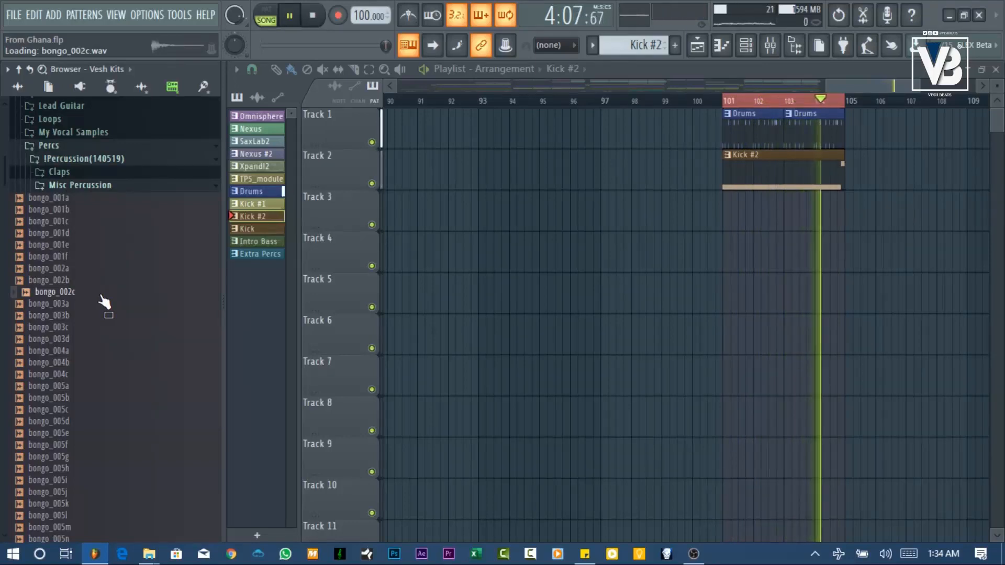
key(space)
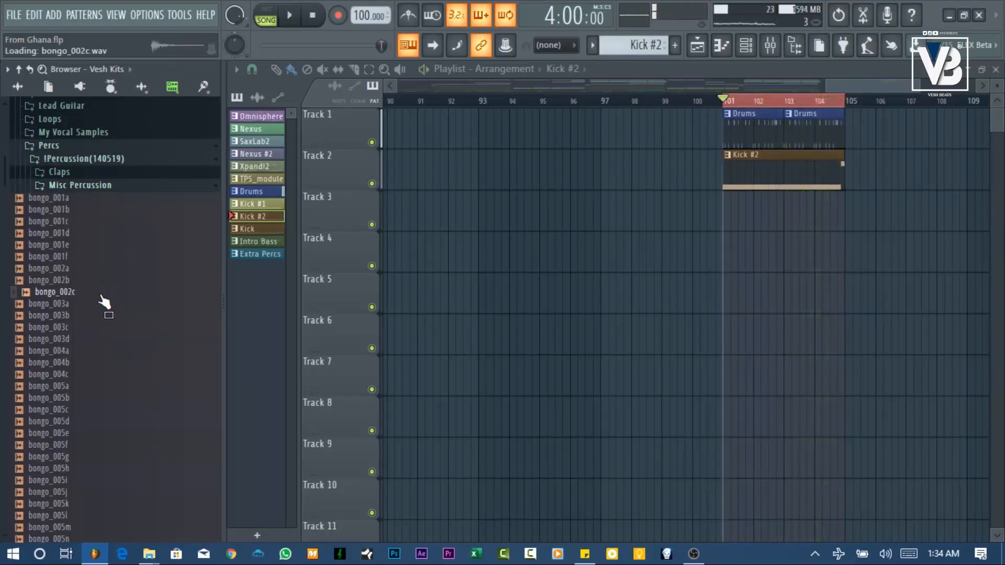
Create a channel filter group named Percussions in the channel rack and add the bongo_002b sample to it
click(743, 52)
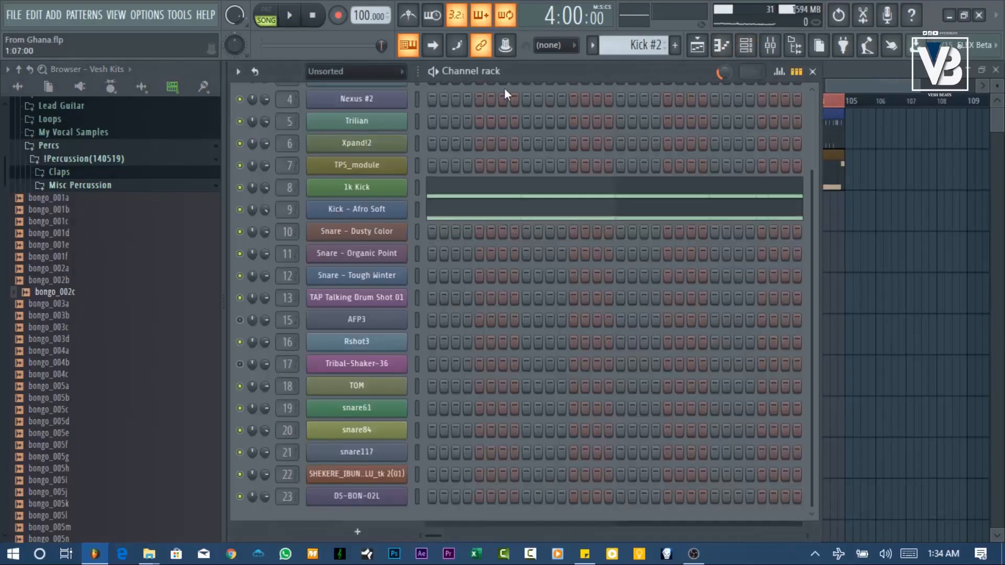
click(395, 83)
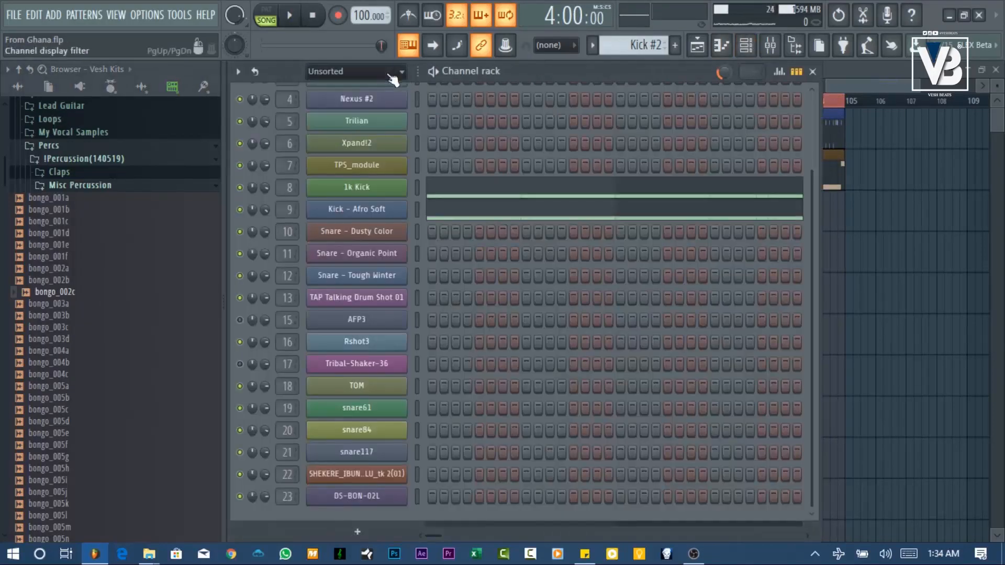
right_click(392, 78)
click(411, 82)
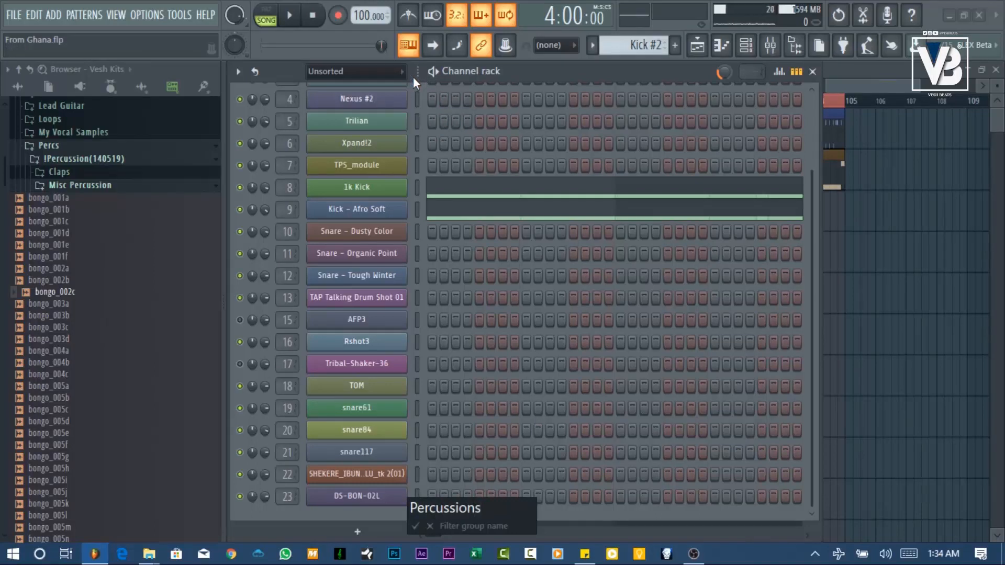
key(Return)
drag(48, 280, 319, 111)
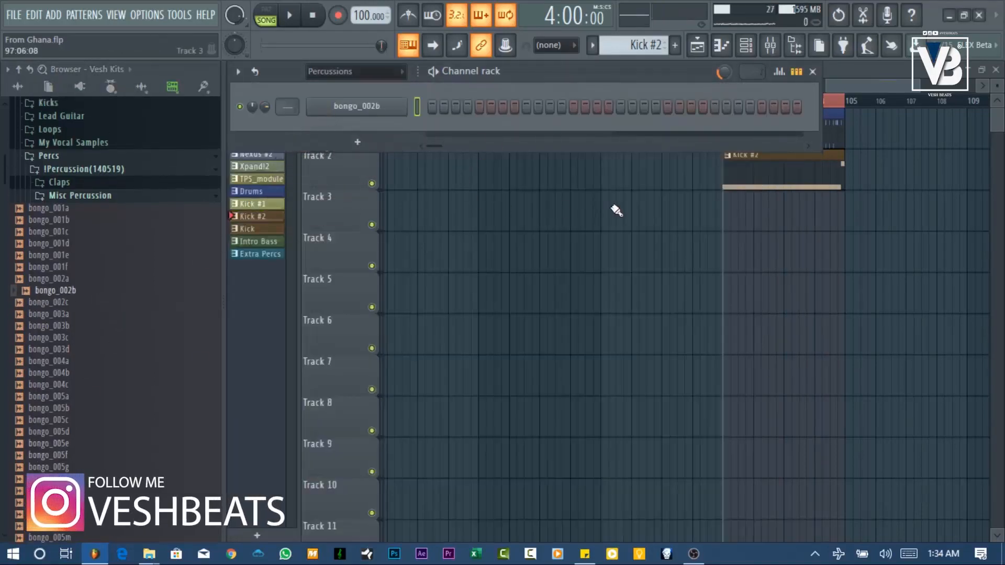
Create a new pattern named NEW PERCS while the loop plays
key(space)
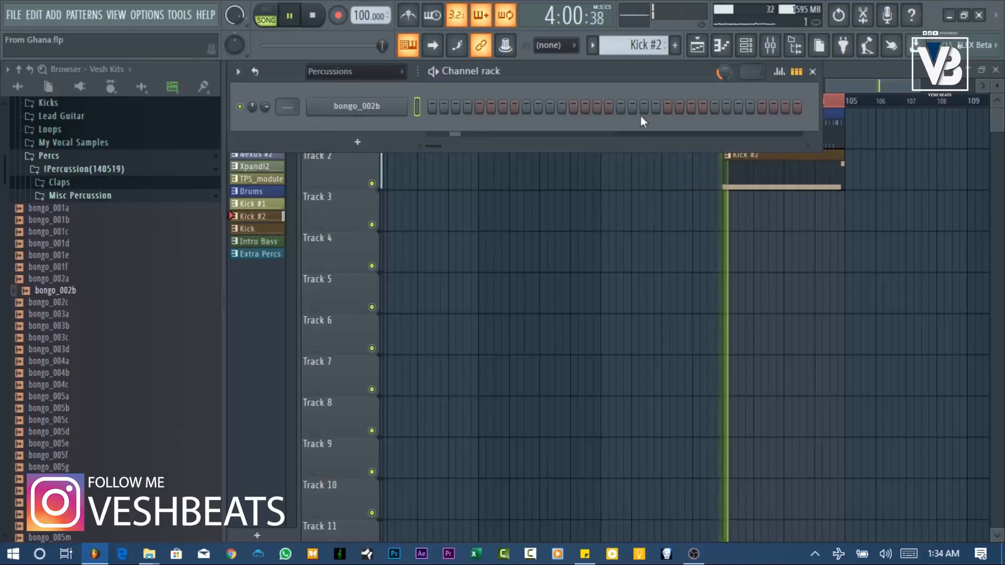
click(674, 46)
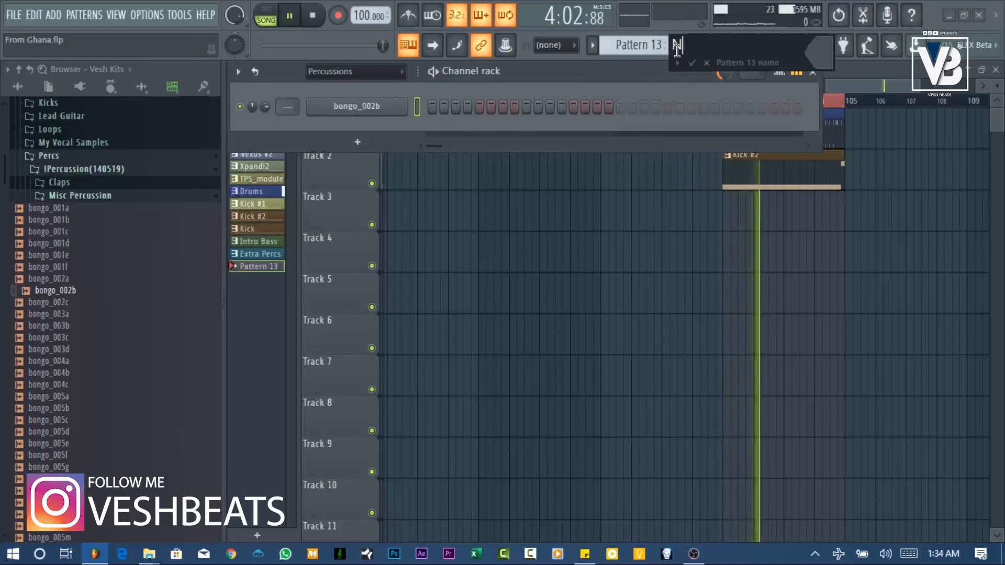
text(NEW PERCS)
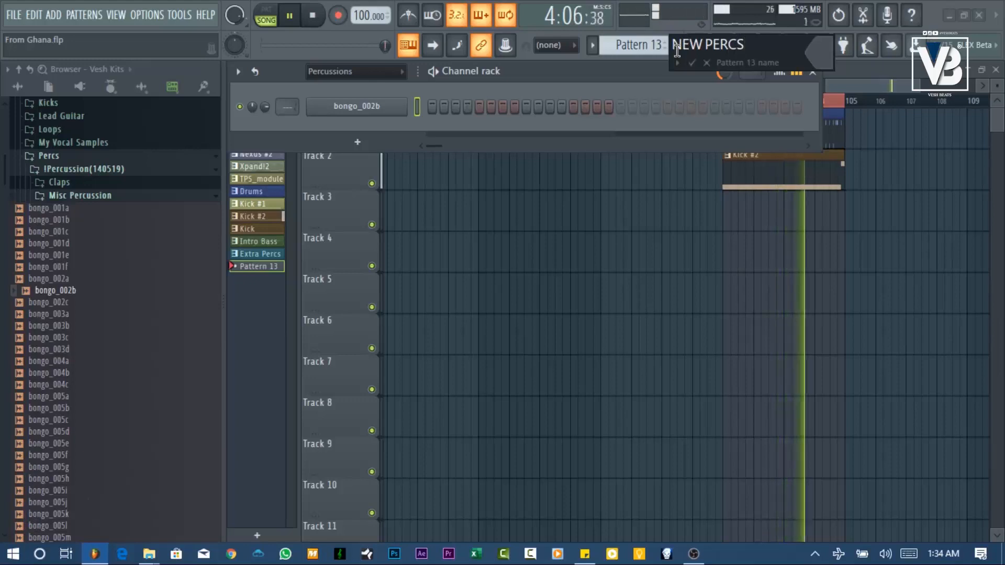
key(Return)
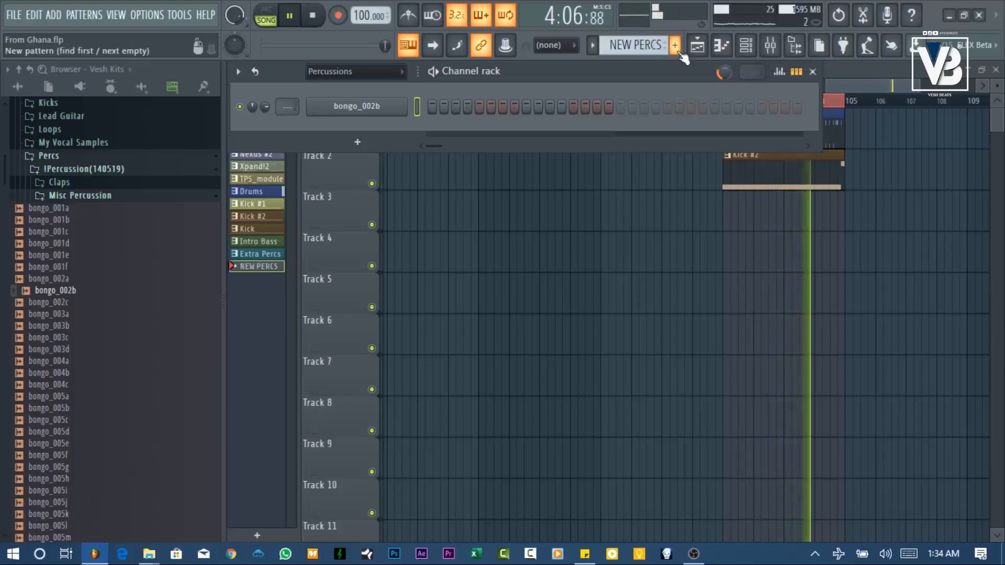
Place NEW PERCS pattern clips on Track 3 at bars 101 and 103, and stop playback
click(727, 219)
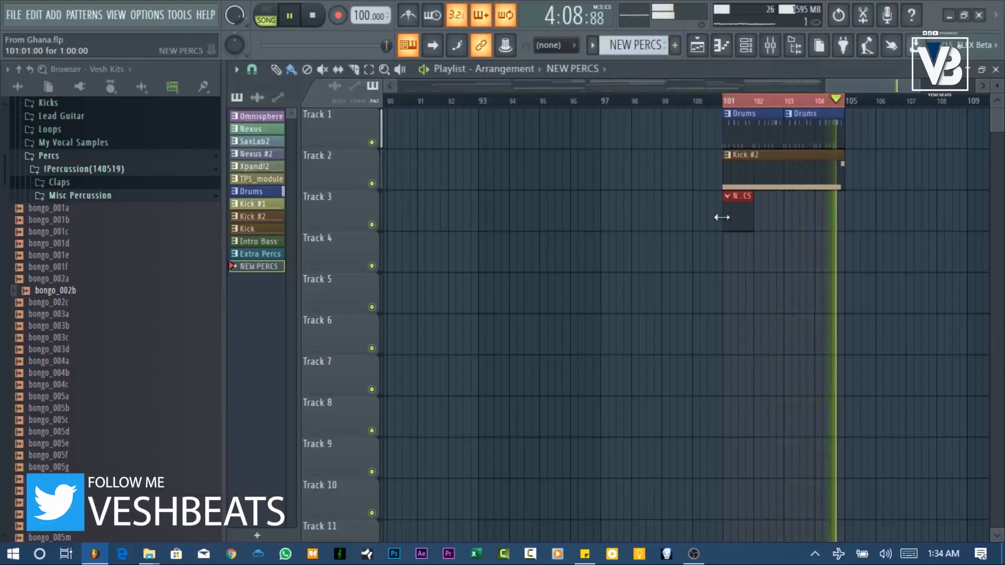
click(791, 211)
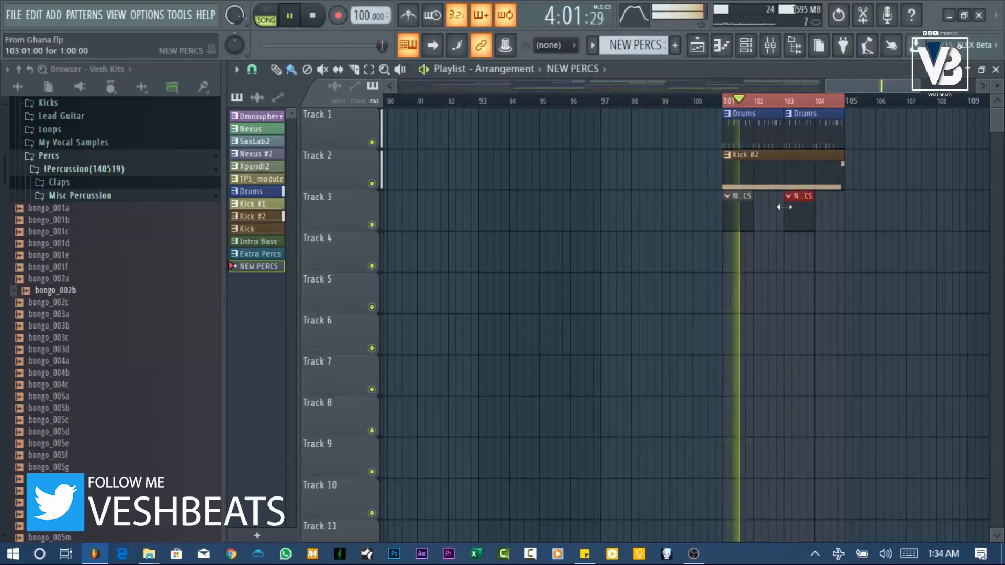
key(space)
Close the mixer window and bring the playlist back into view
click(996, 70)
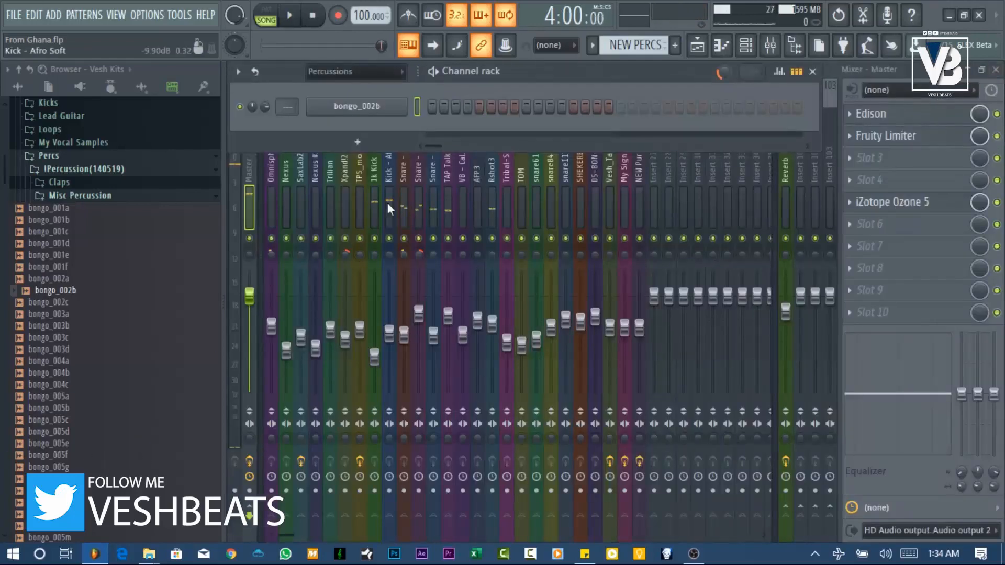
click(996, 70)
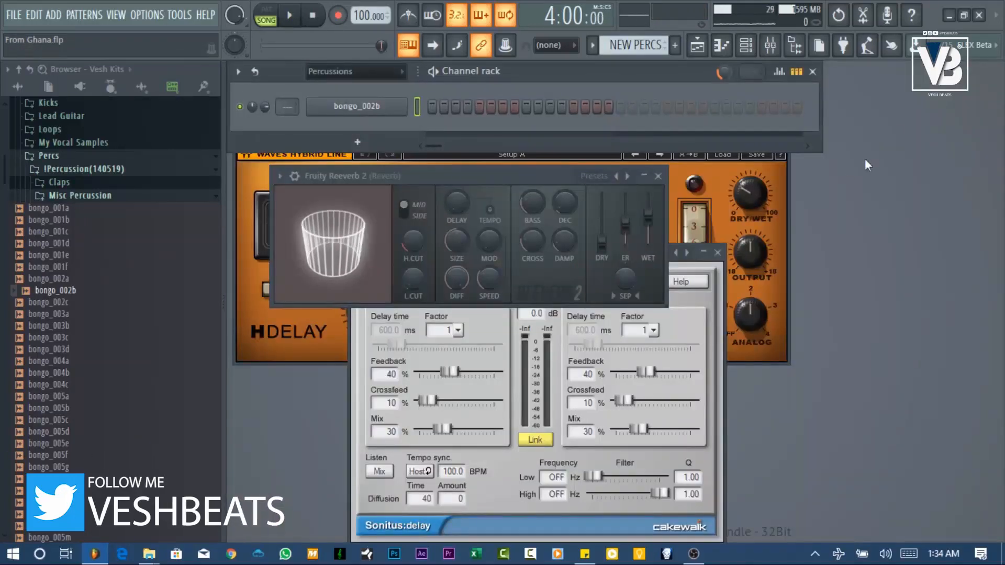
click(697, 46)
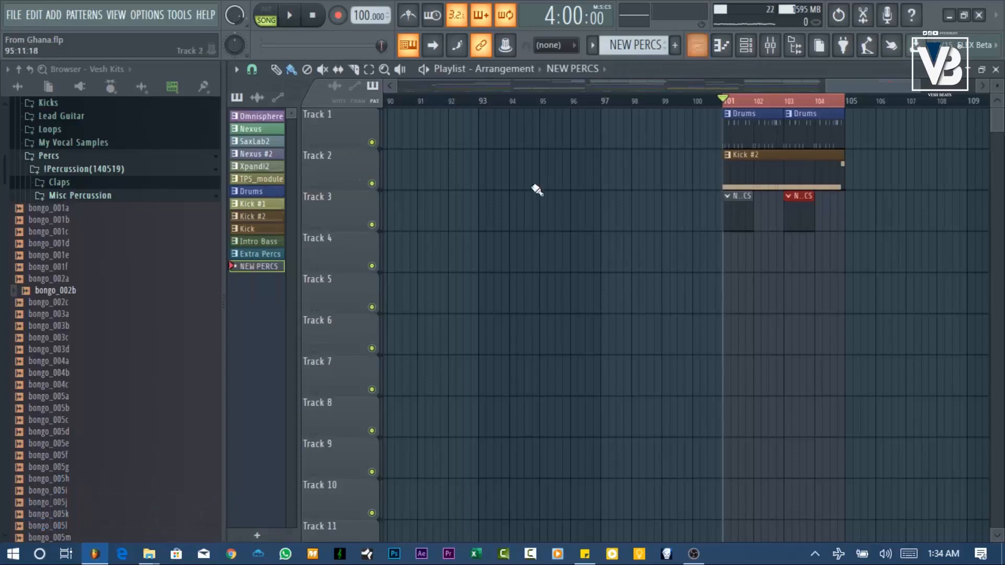
Audition bongo_004b and bongo_004a against the playing loop and open bongo_004a in a new channel
key(space)
click(112, 373)
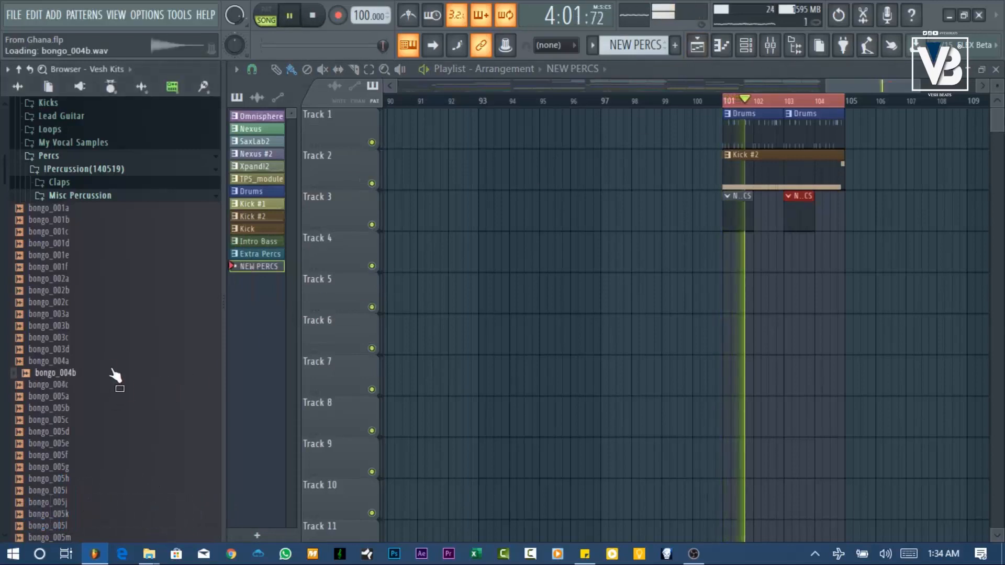
key(Up)
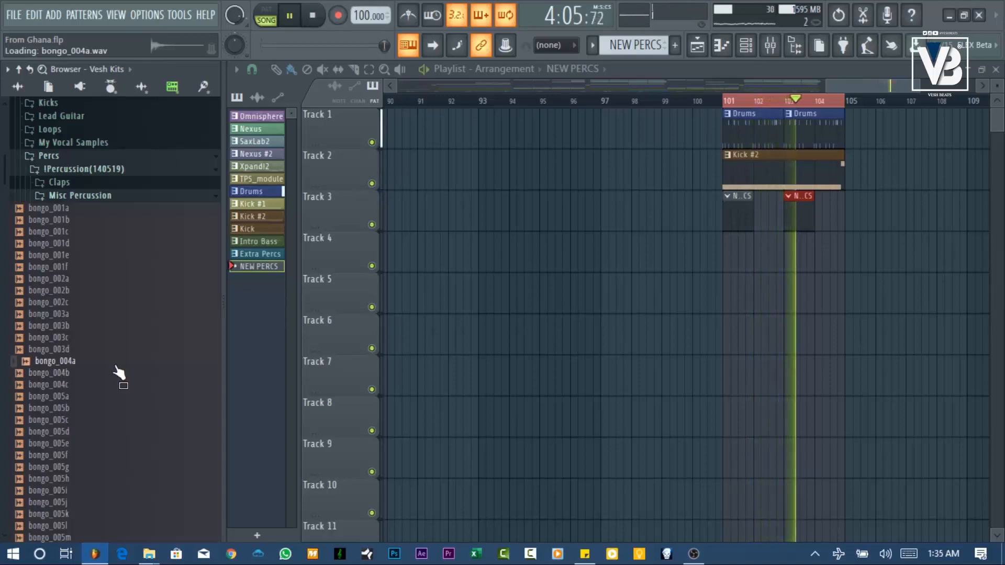
right_click(121, 370)
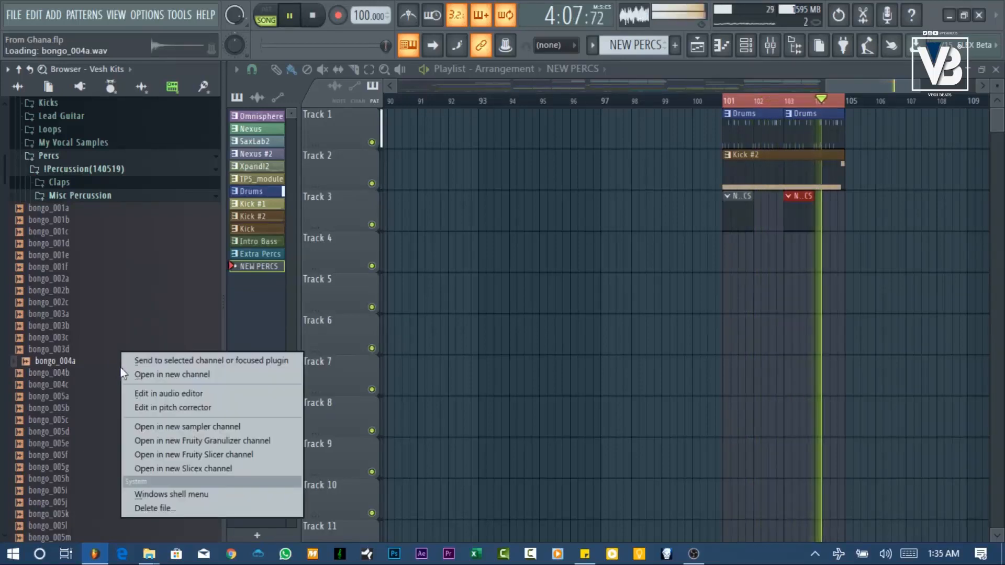
click(124, 374)
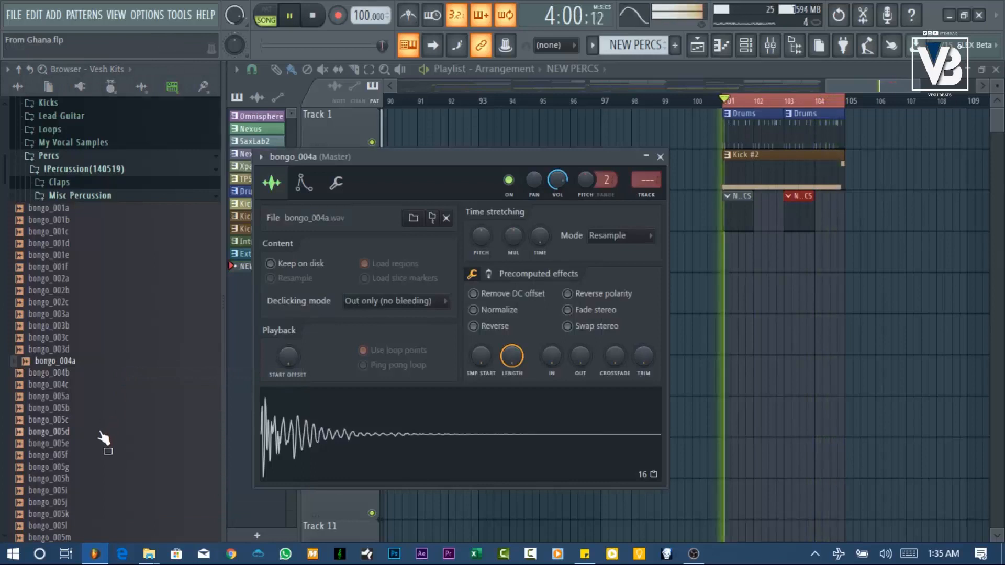
Audition bongo_006f from the Misc Percussion folder and open it in a new channel
scroll(100, 435, down, 8)
click(101, 433)
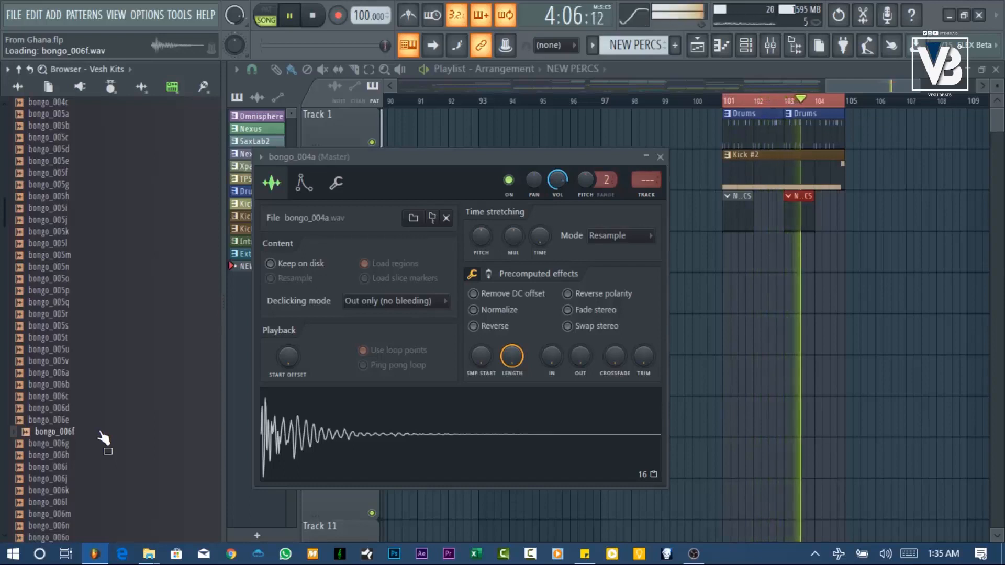
right_click(99, 431)
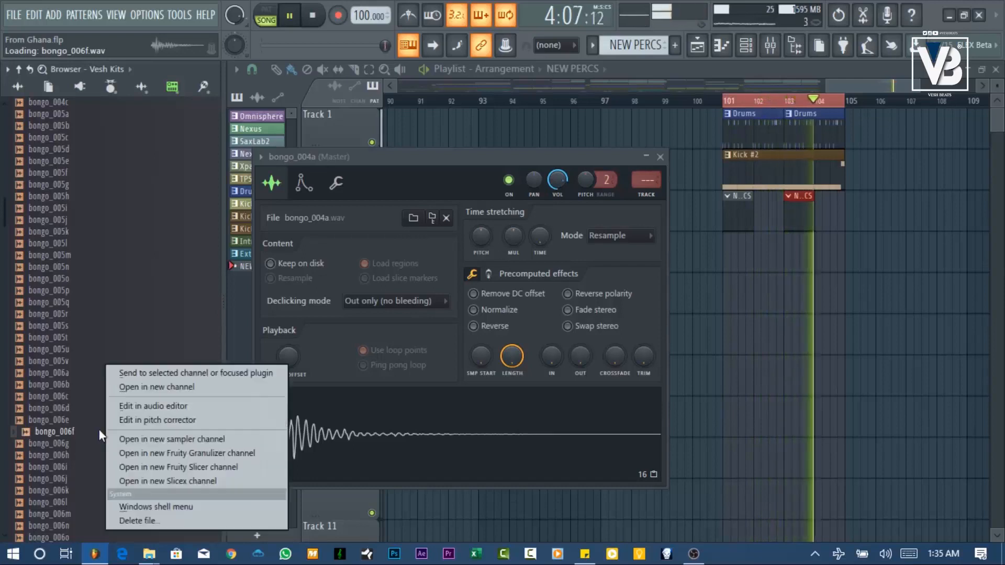
click(134, 388)
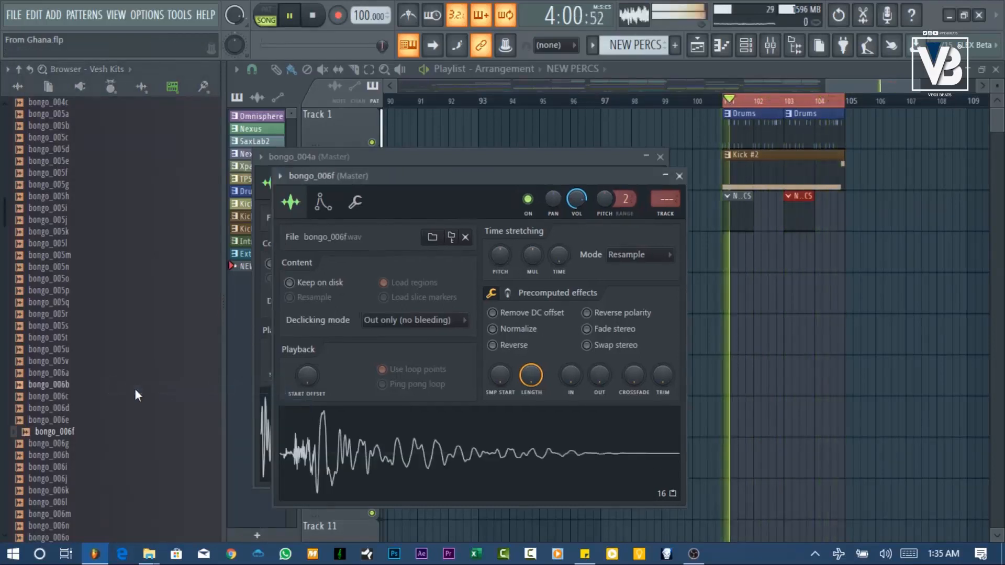
Audition further Misc Percussion samples against the loop, including can_005 and shaker_012
scroll(134, 388, down, 5)
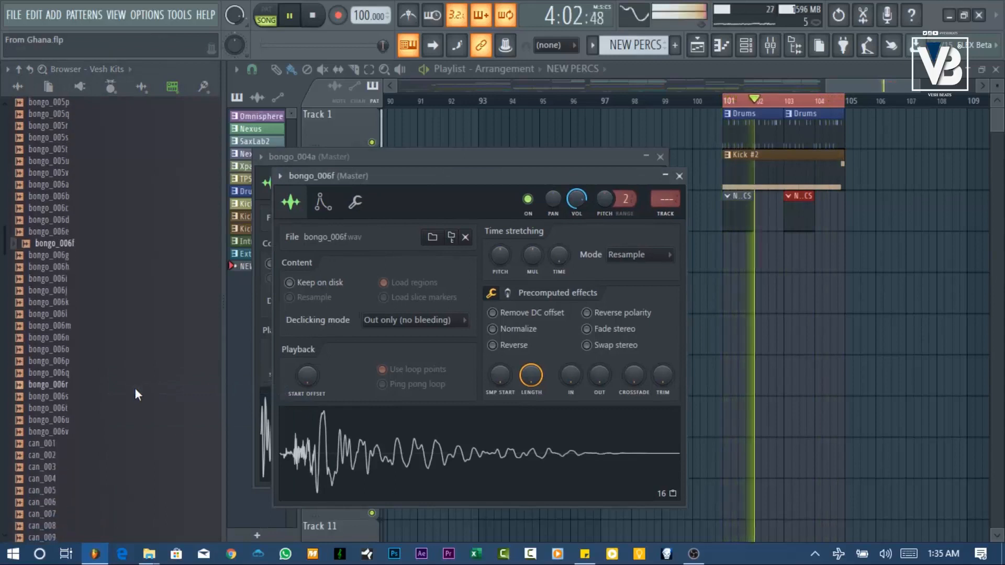
click(100, 374)
scroll(101, 379, down, 8)
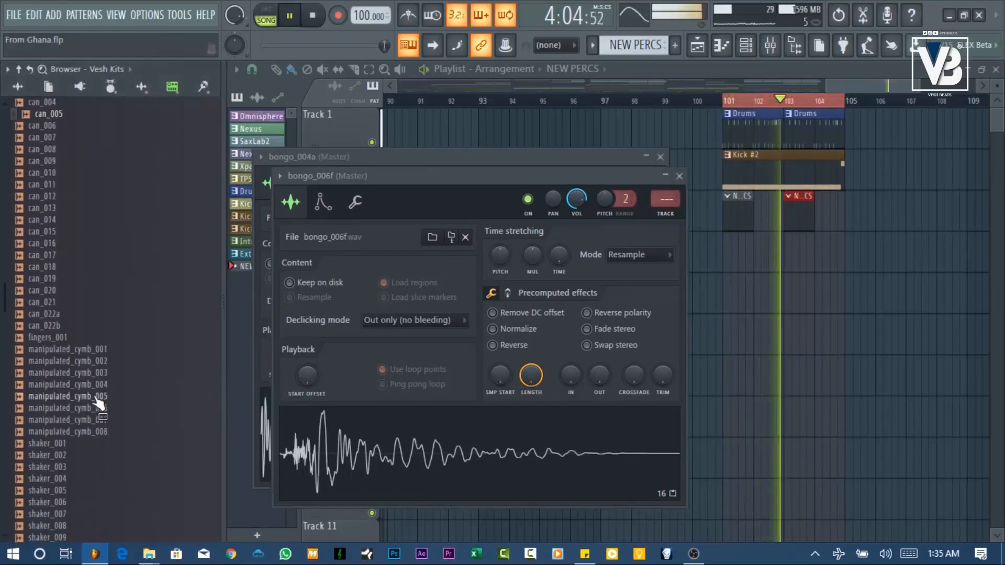
click(101, 386)
scroll(101, 393, down, 5)
click(100, 391)
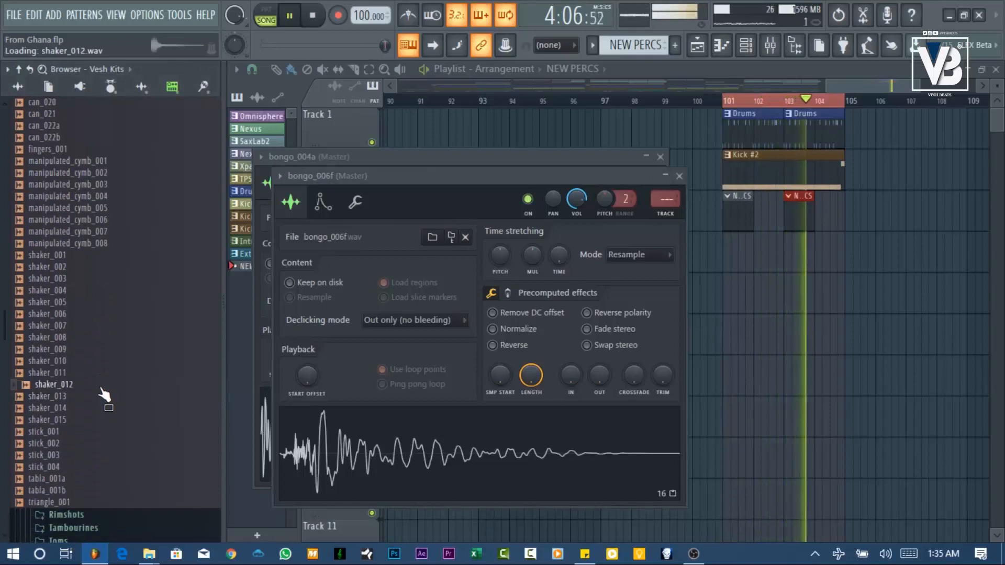
Audition the shaker_015, stick_002 and stick_004 samples against the playing loop
click(101, 421)
click(102, 443)
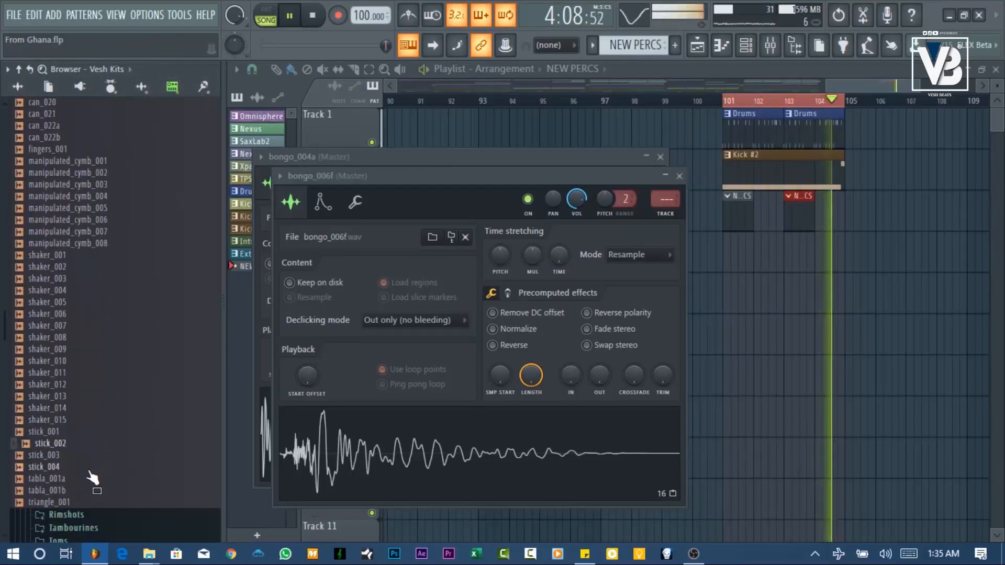
click(94, 466)
Browse all sample folders and examine the Afro 2 subfolders inside EmyBoy Beats > Emy Boy Power for percussion sounds
click(19, 88)
scroll(162, 471, down, 3)
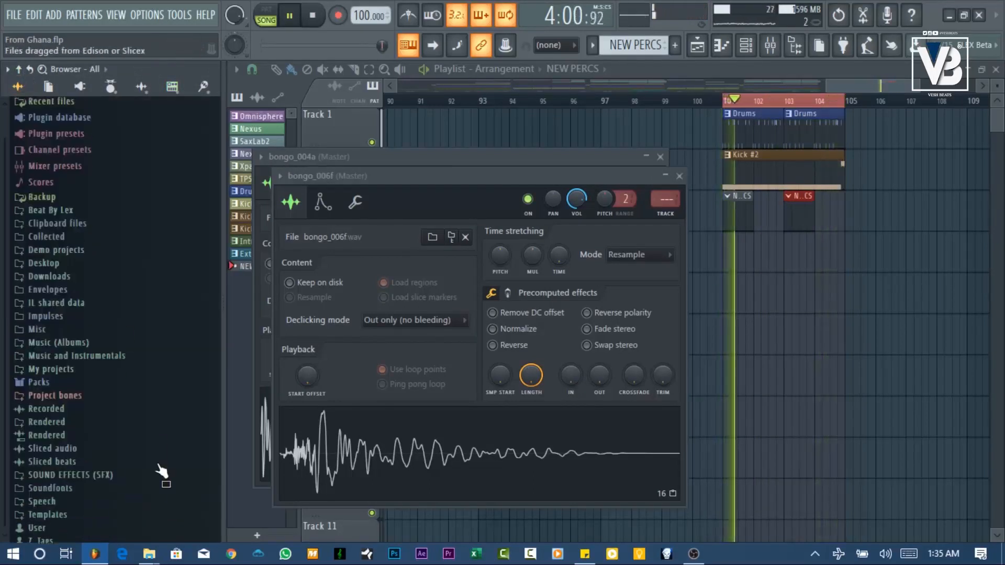
click(72, 525)
scroll(74, 524, down, 5)
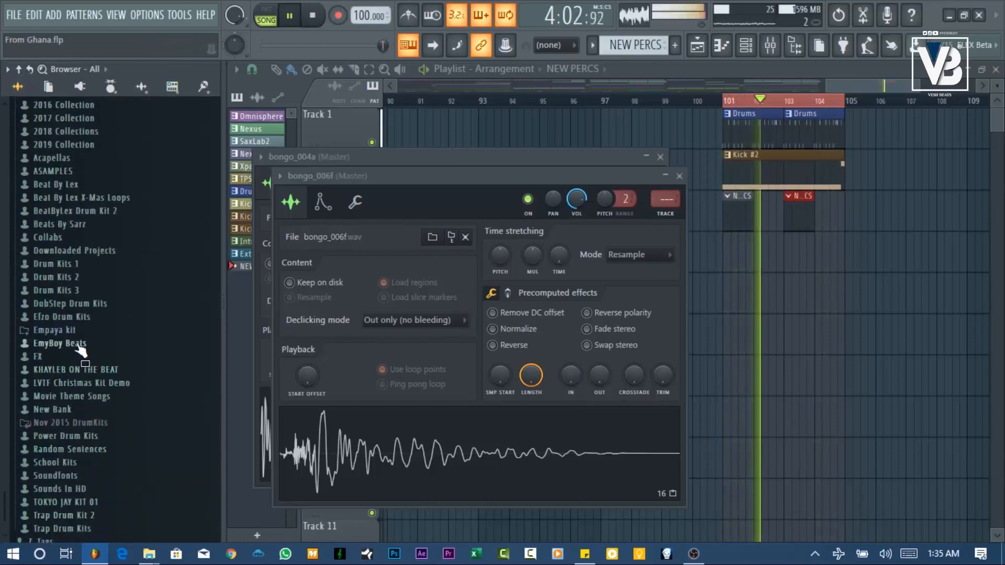
click(80, 344)
scroll(80, 344, down, 2)
click(83, 275)
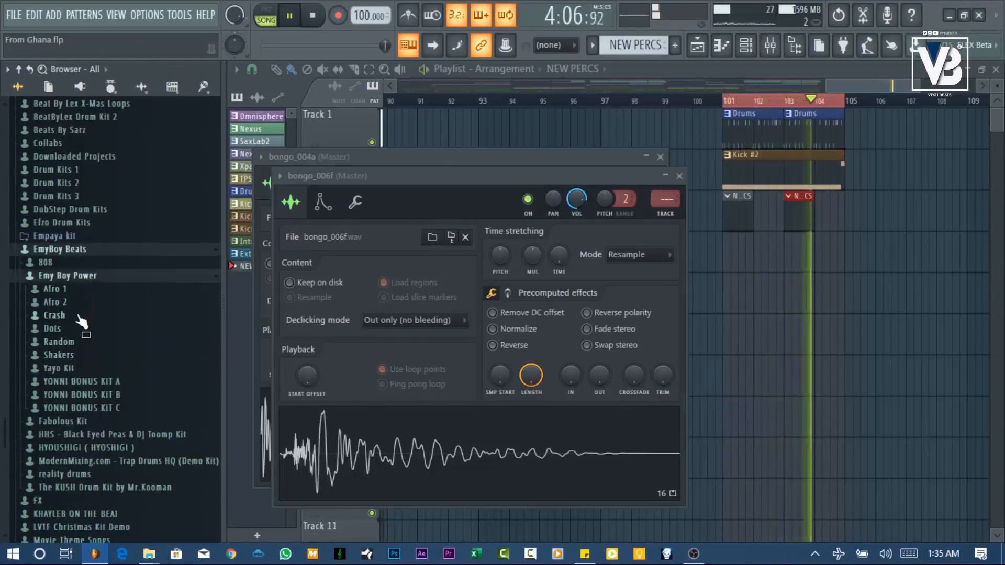
click(78, 302)
scroll(85, 366, down, 4)
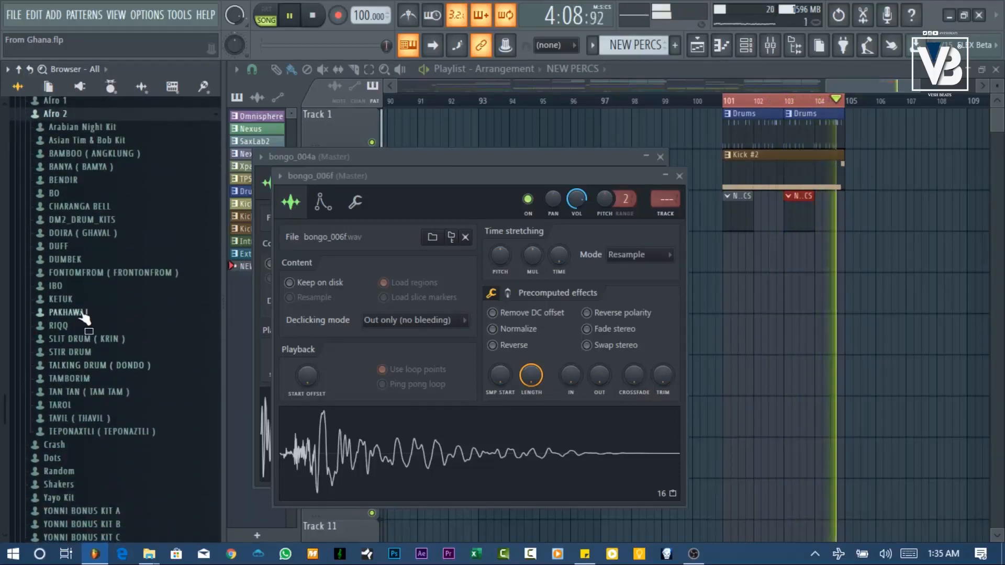
scroll(83, 364, up, 2)
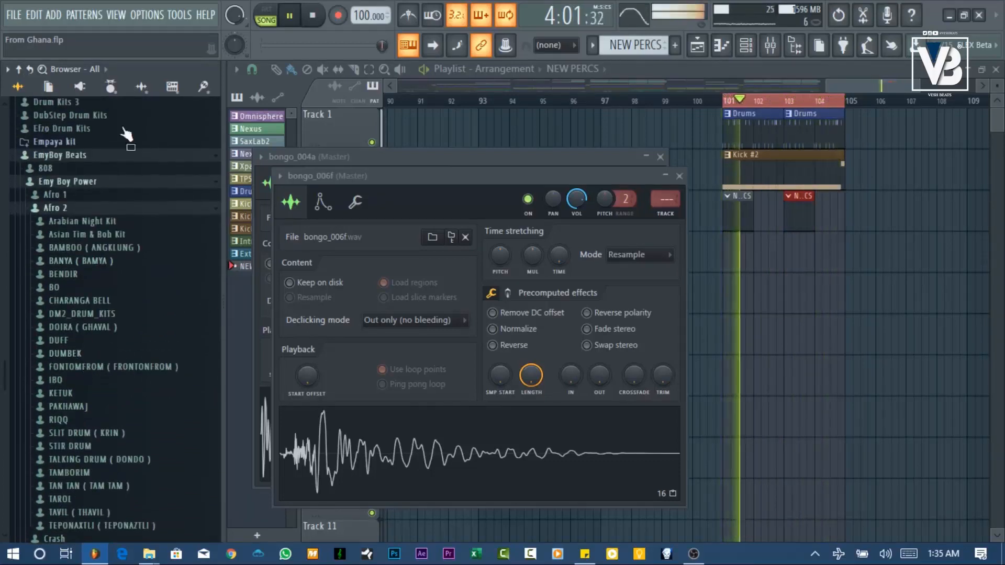
Audition VB_Popular Kom Kom from the Percs folder of the Vesh Kits collection and open it in a new channel
click(172, 87)
scroll(117, 291, up, 5)
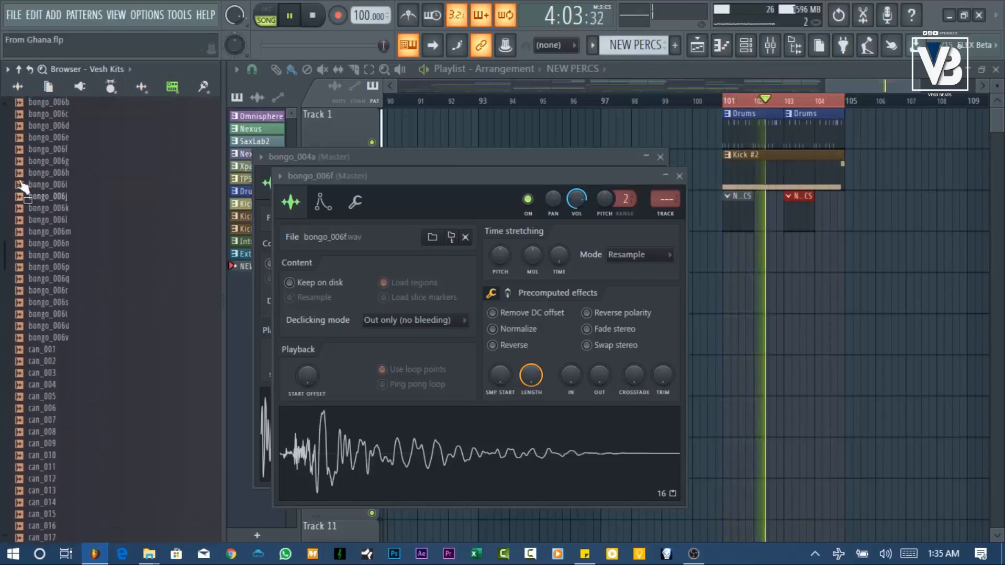
click(18, 70)
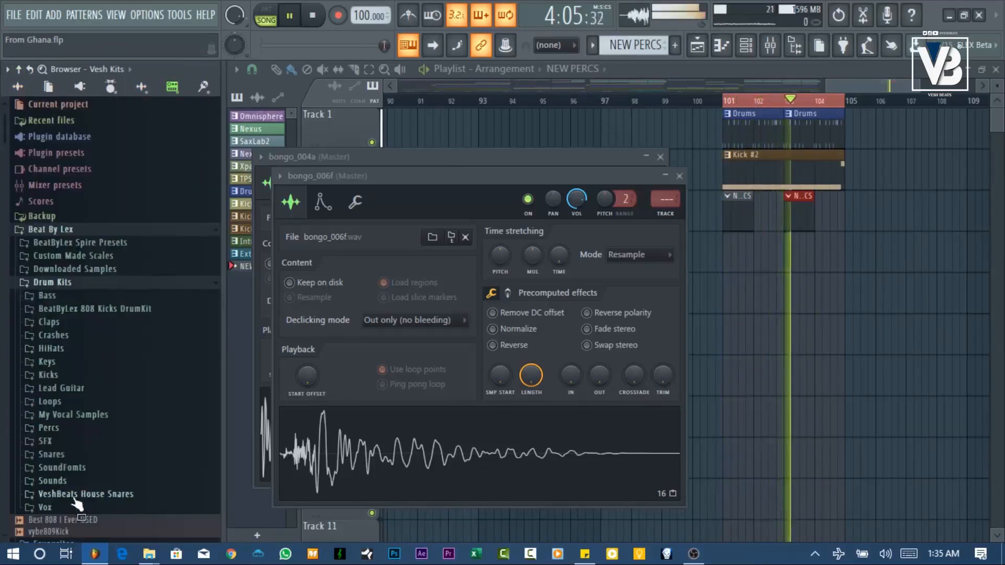
scroll(107, 361, down, 3)
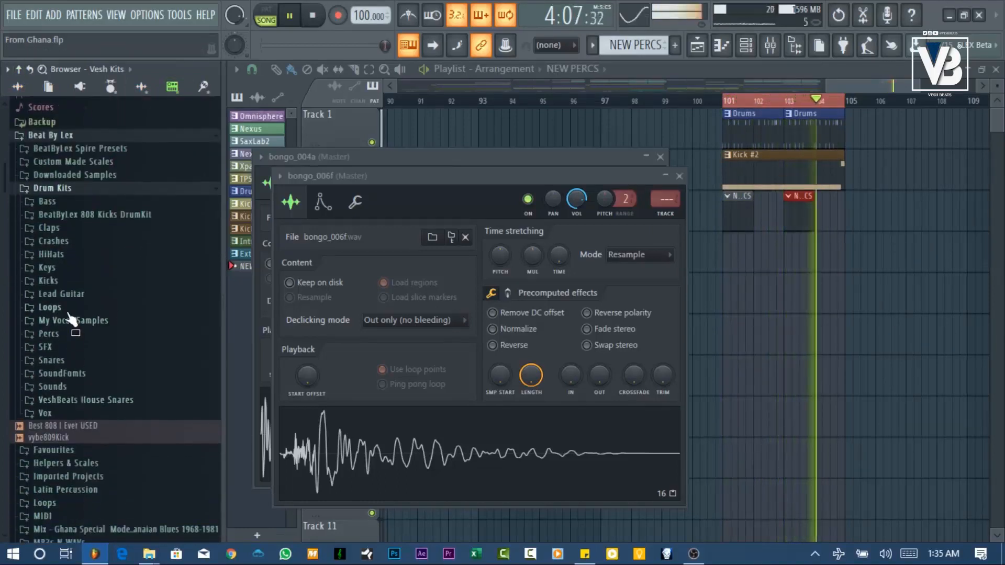
click(67, 336)
scroll(73, 343, down, 10)
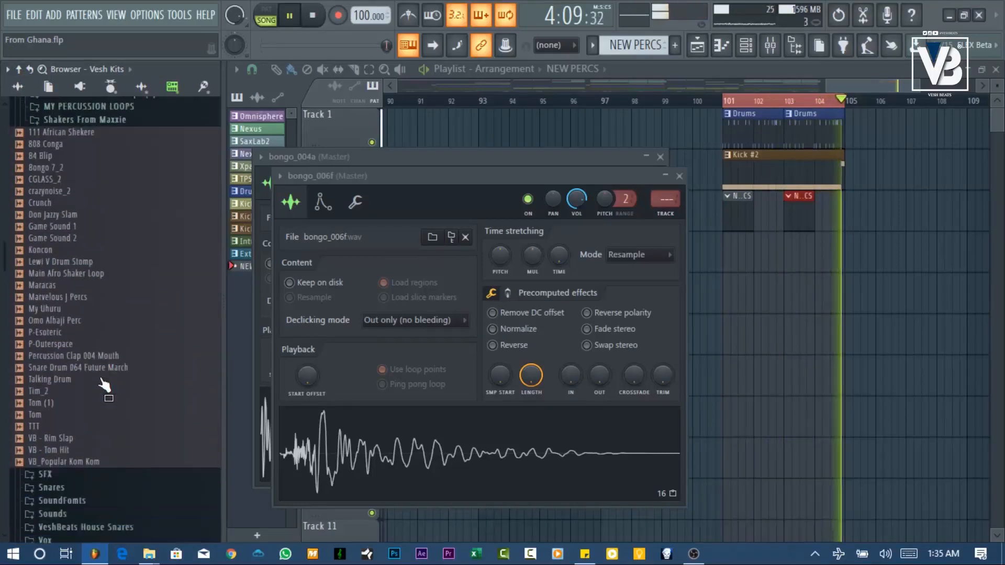
click(84, 349)
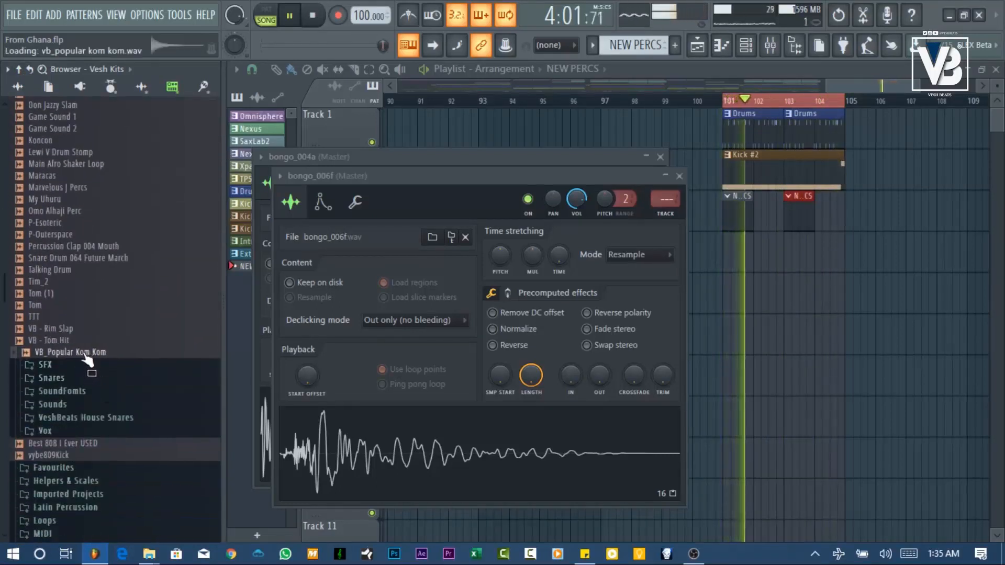
right_click(91, 356)
click(95, 366)
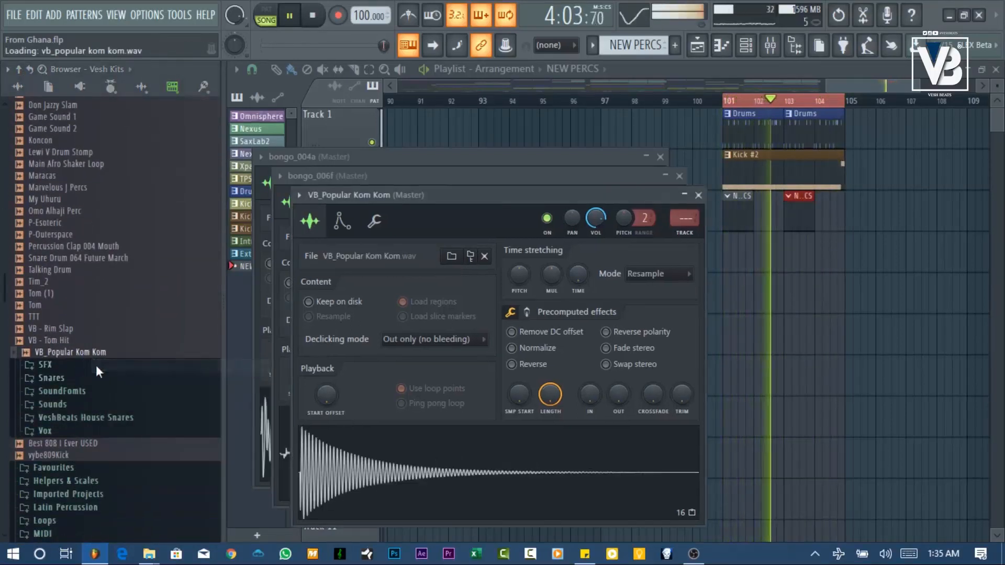
Stop playback and add the Main Afro Shaker Loop sample to the channel rack below VB_Popular Kom Kom
key(space)
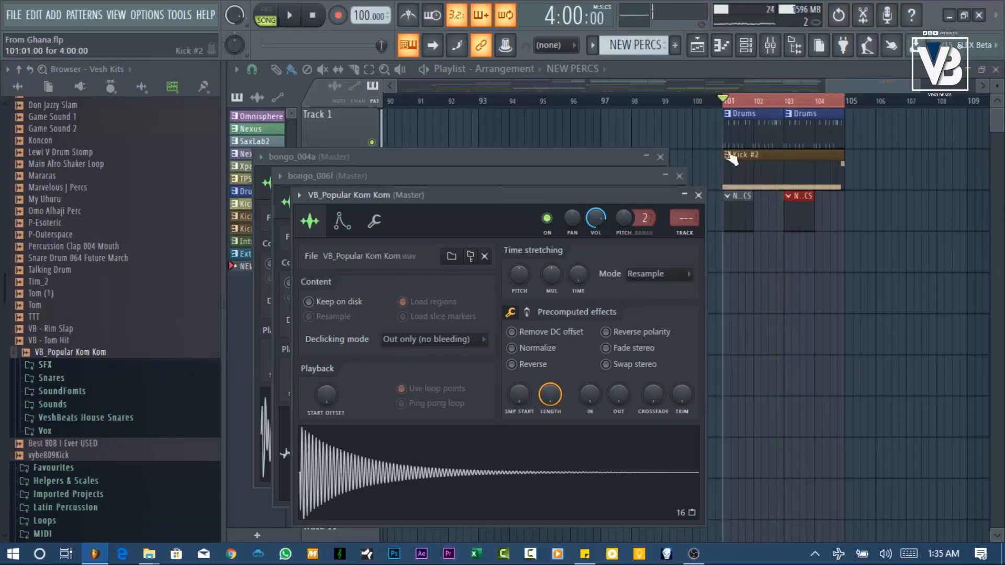
click(746, 52)
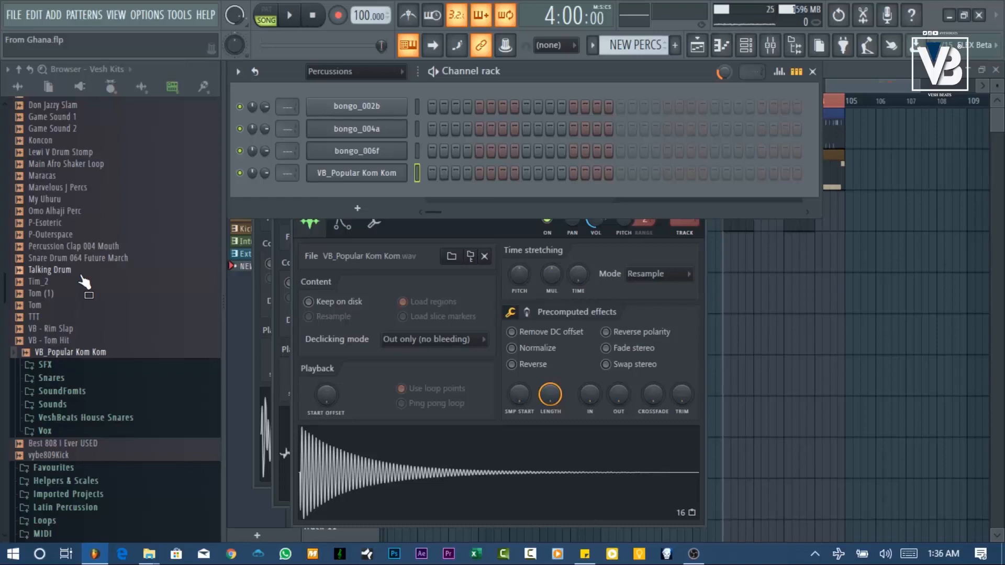
drag(101, 170, 371, 194)
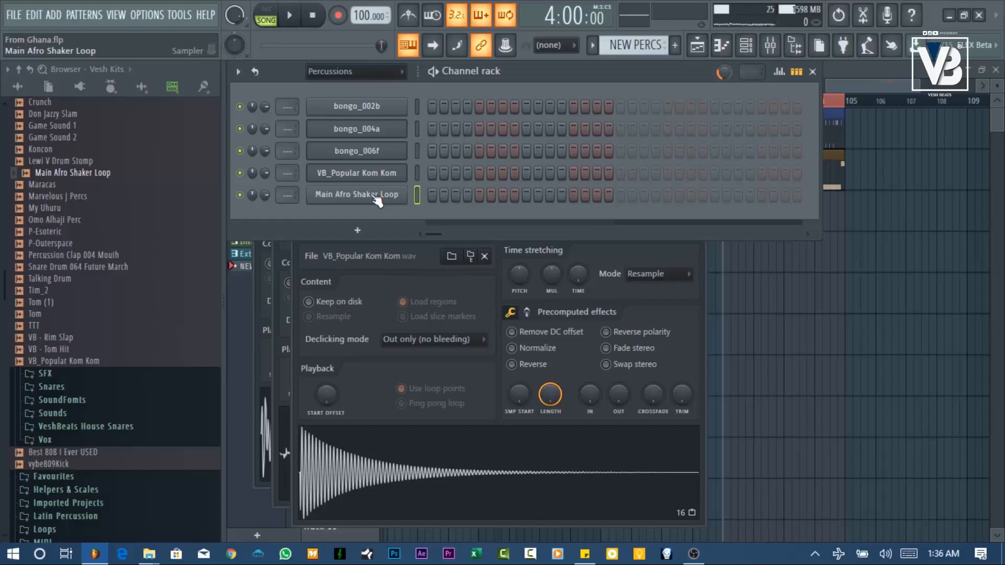
Configure the Main Afro Shaker Loop sample with Normalize on, loop points off, adjusted time stretching and the volume envelope enabled
click(376, 197)
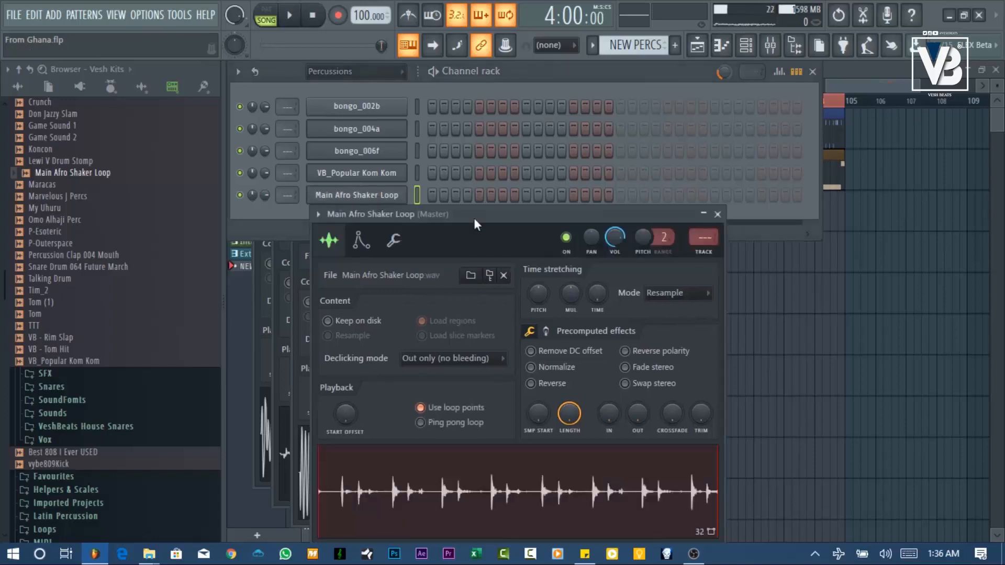
click(531, 367)
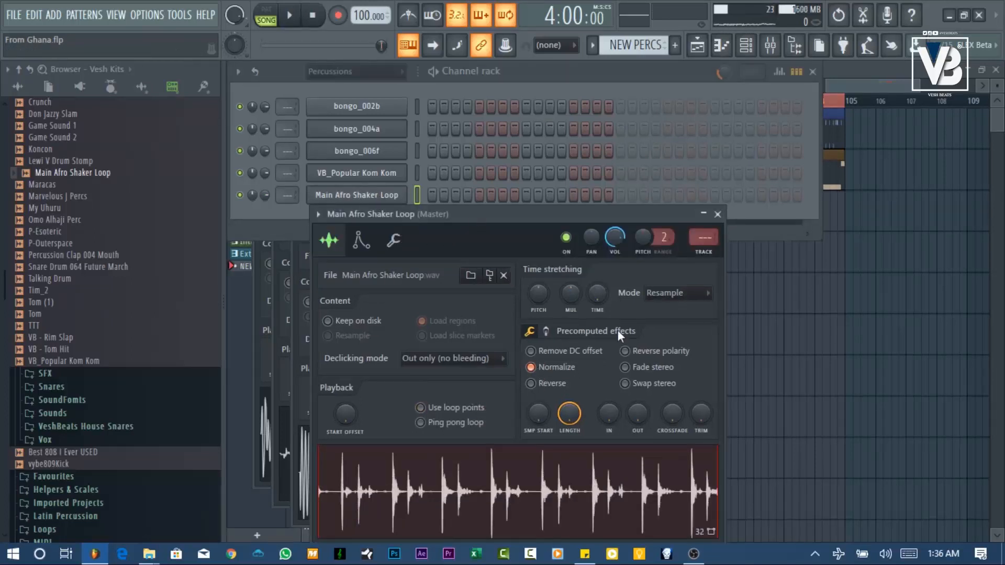
right_click(595, 299)
click(623, 391)
click(656, 295)
click(660, 360)
click(361, 240)
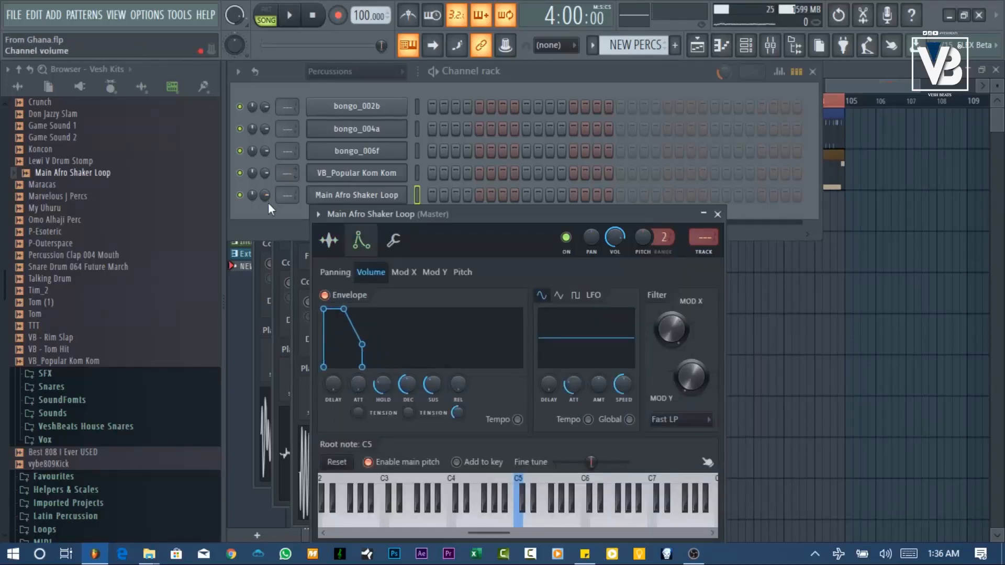
Turn on Cut itself for the Main Afro Shaker Loop channel
click(292, 211)
right_click(346, 194)
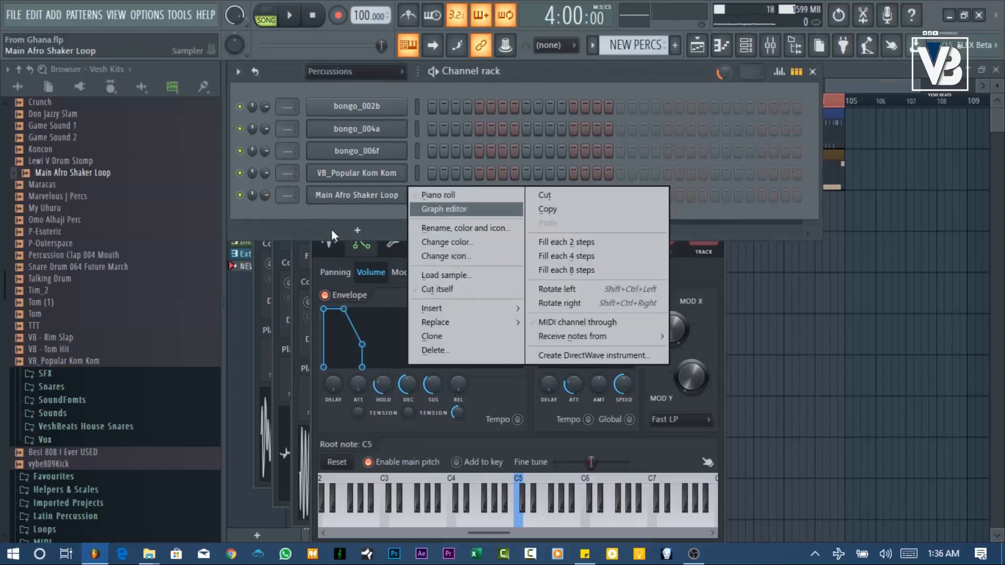
click(291, 212)
right_click(354, 198)
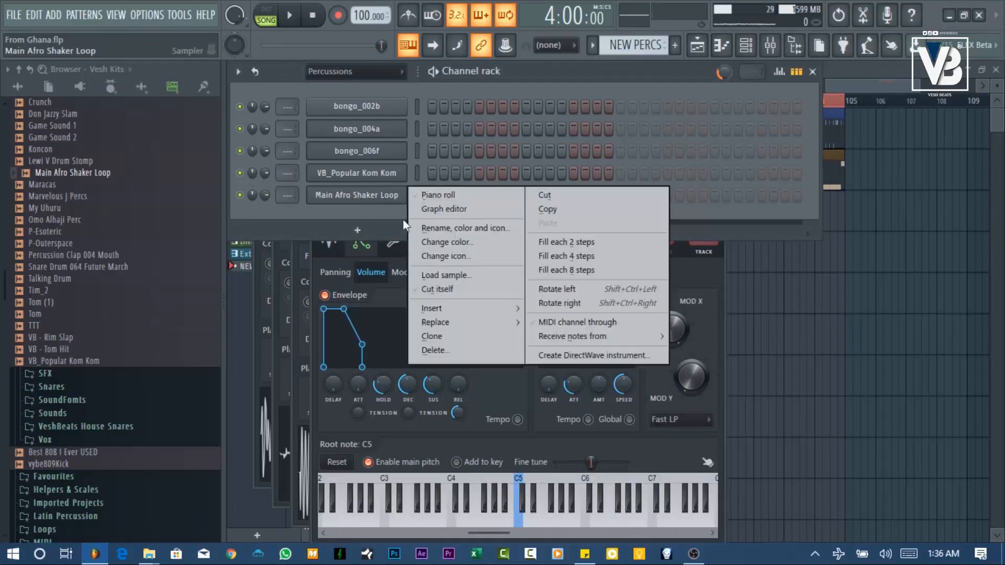
click(451, 290)
Draw a two-bar C5 note for Main Afro Shaker Loop in the piano roll and play it with the drums
right_click(352, 197)
click(418, 195)
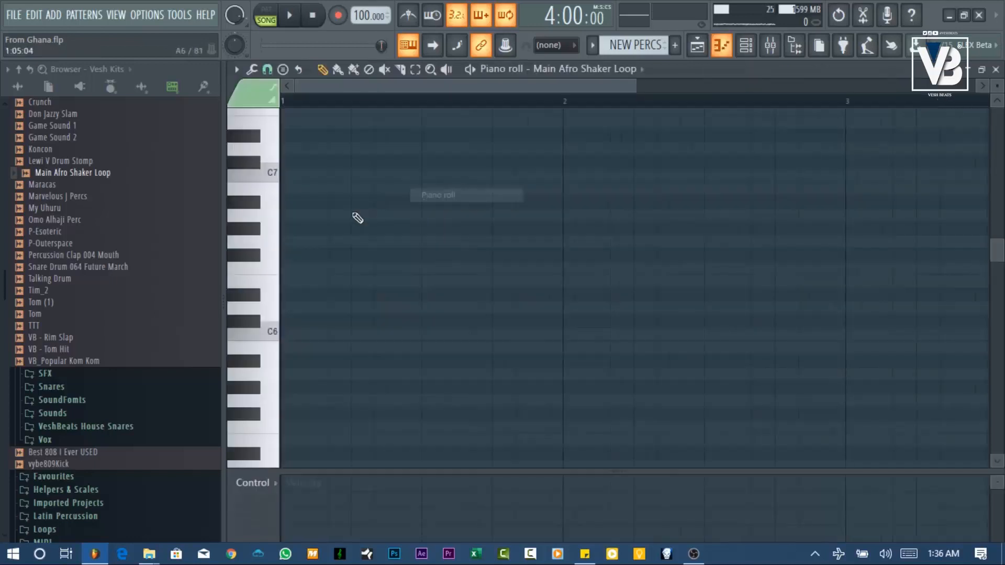
scroll(311, 331, down, 3)
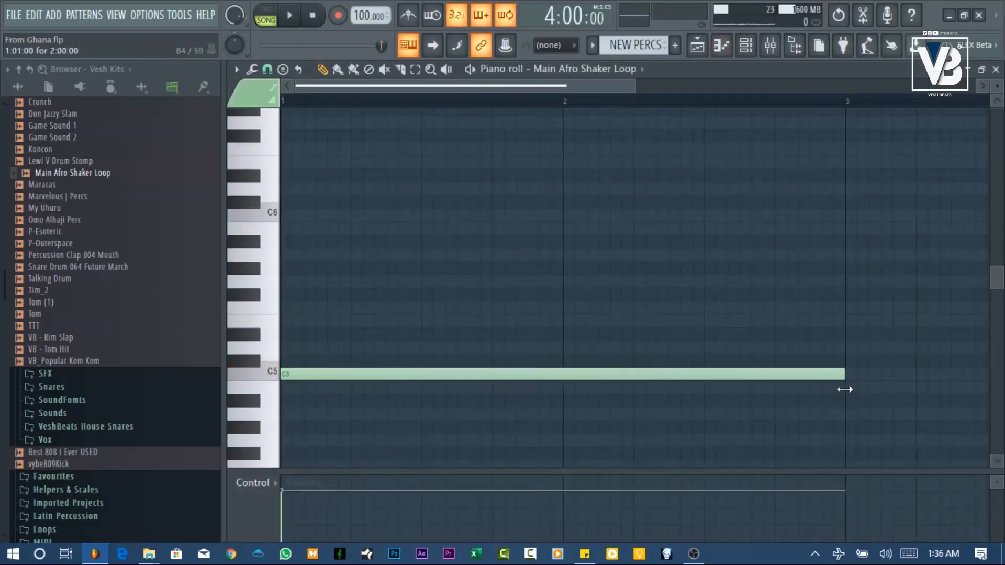
key(space)
click(996, 70)
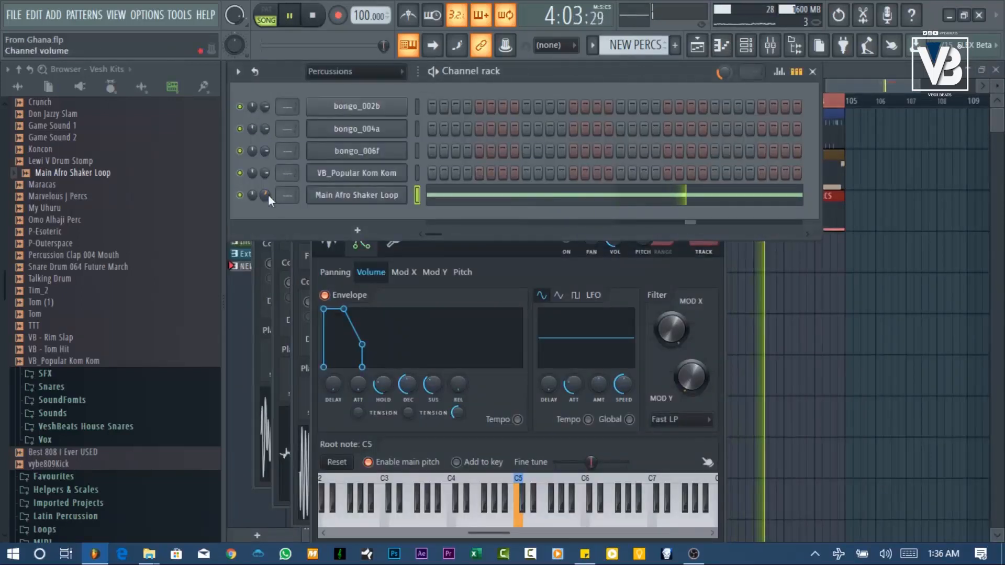
key(space)
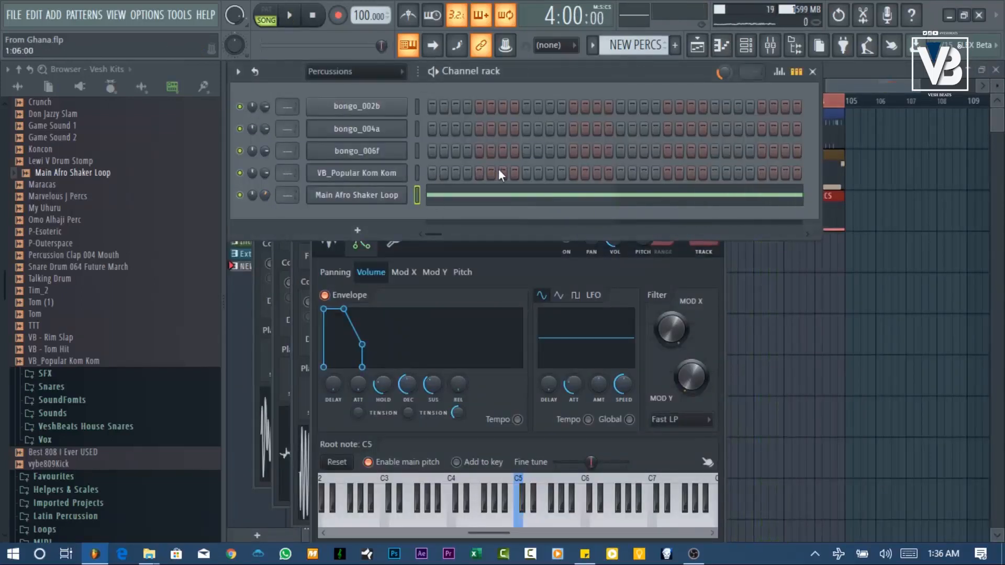
Program VB_Popular Kom Kom hits on steps 7, 15, 23 and 31
click(596, 174)
right_click(314, 176)
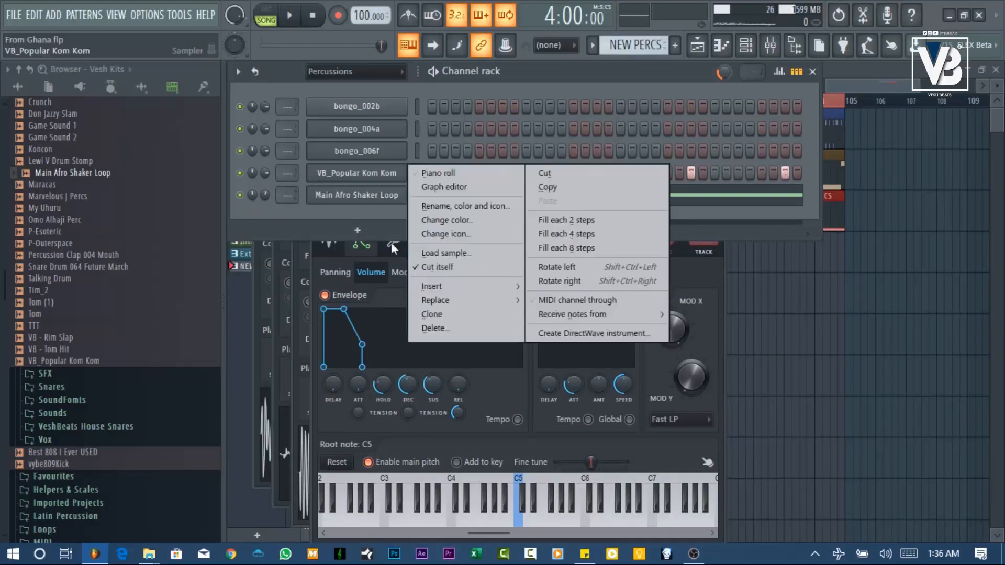
click(378, 173)
Add a fade-out to the VB_Popular Kom Kom sample and play the pattern to check it
click(383, 176)
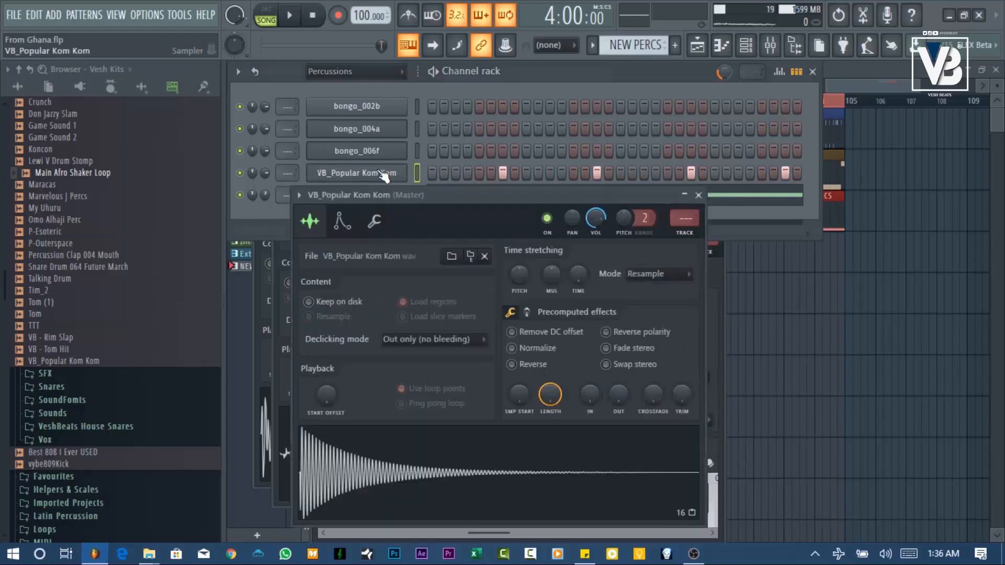
drag(613, 399, 613, 388)
key(space)
click(586, 74)
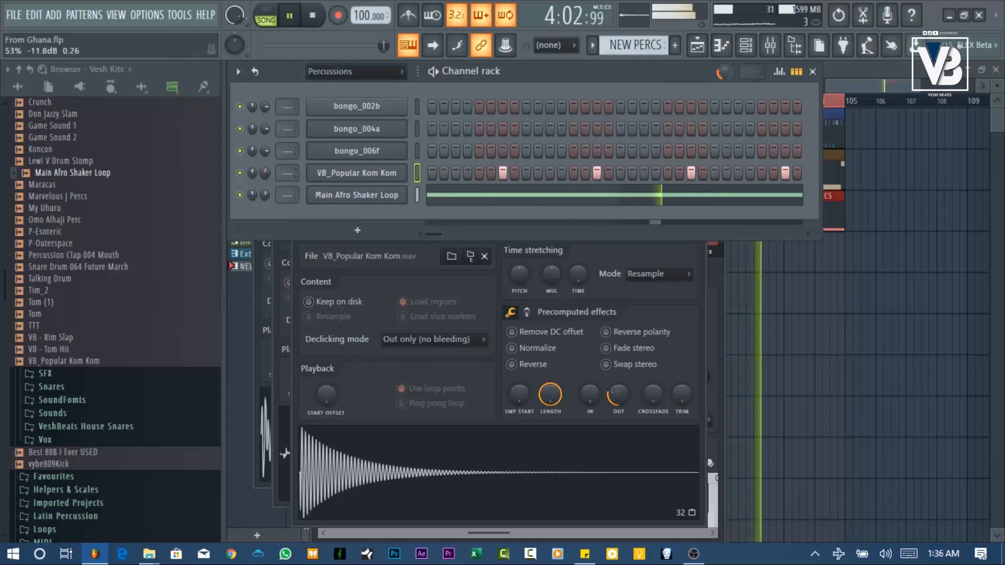
key(space)
Transpose the four VB_Popular Kom Kom notes down five semitones to G4 in the piano roll and listen to the result
right_click(337, 178)
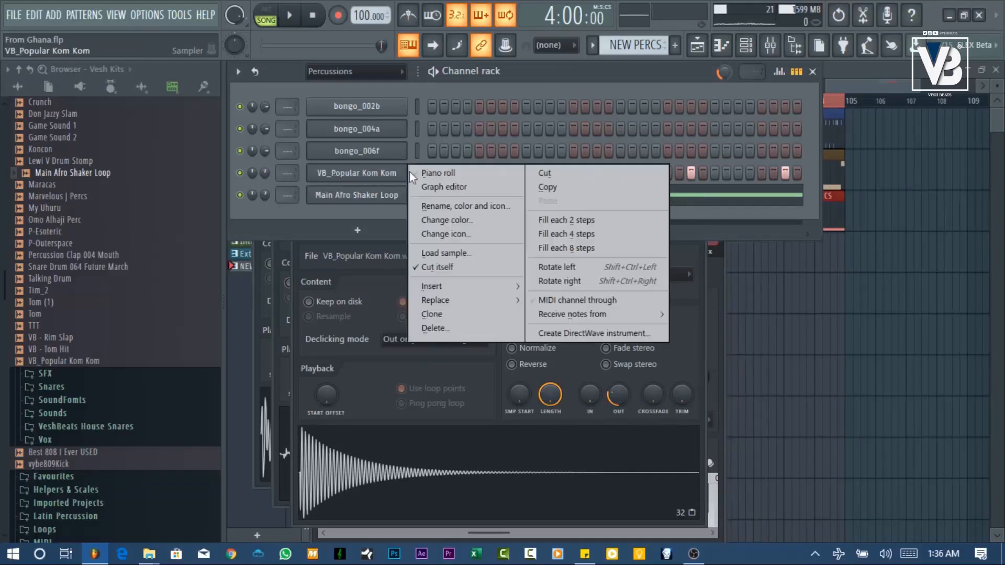
click(410, 172)
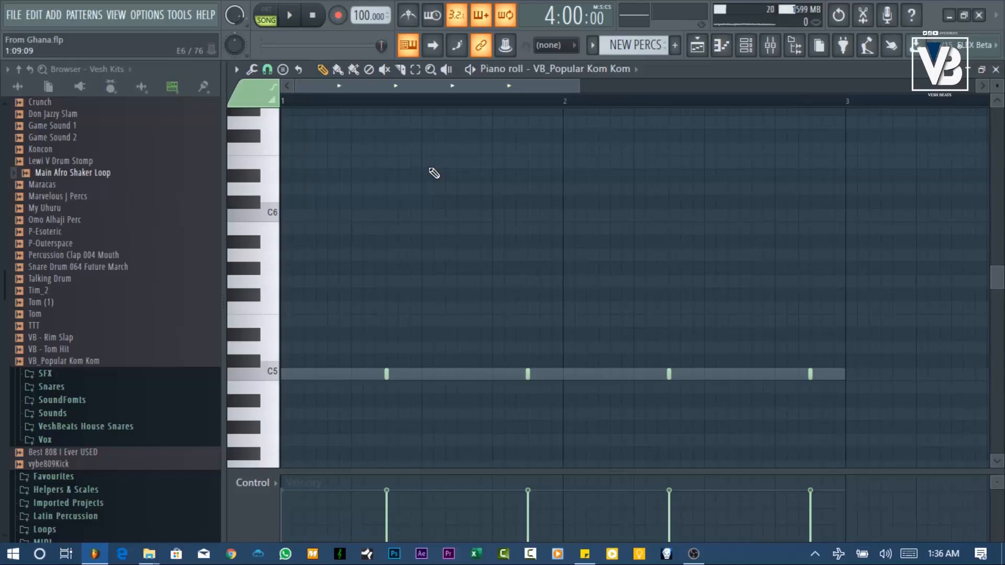
key(Down)
key(Down)
key(Down)
key(Down)
key(Down)
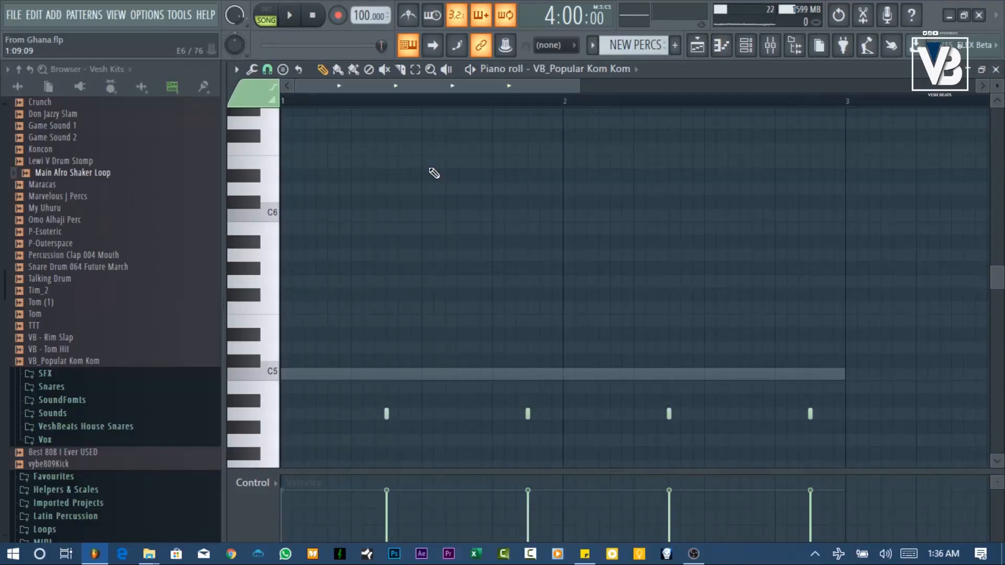
key(space)
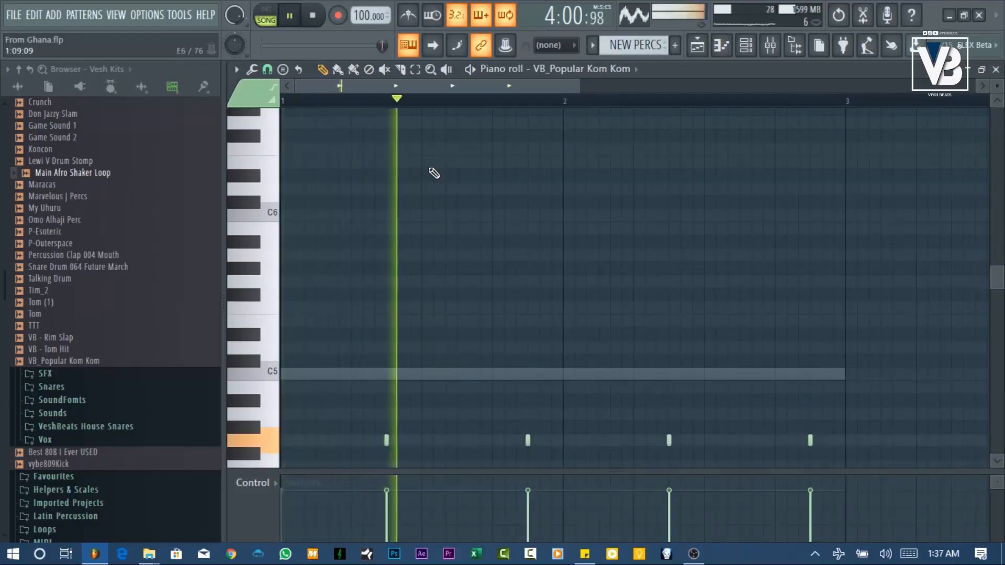
key(Escape)
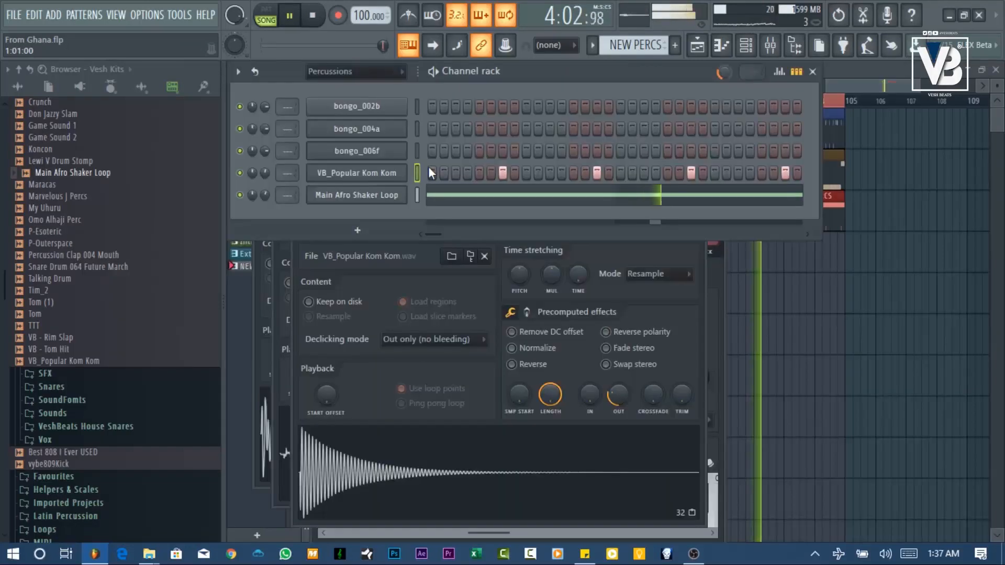
key(space)
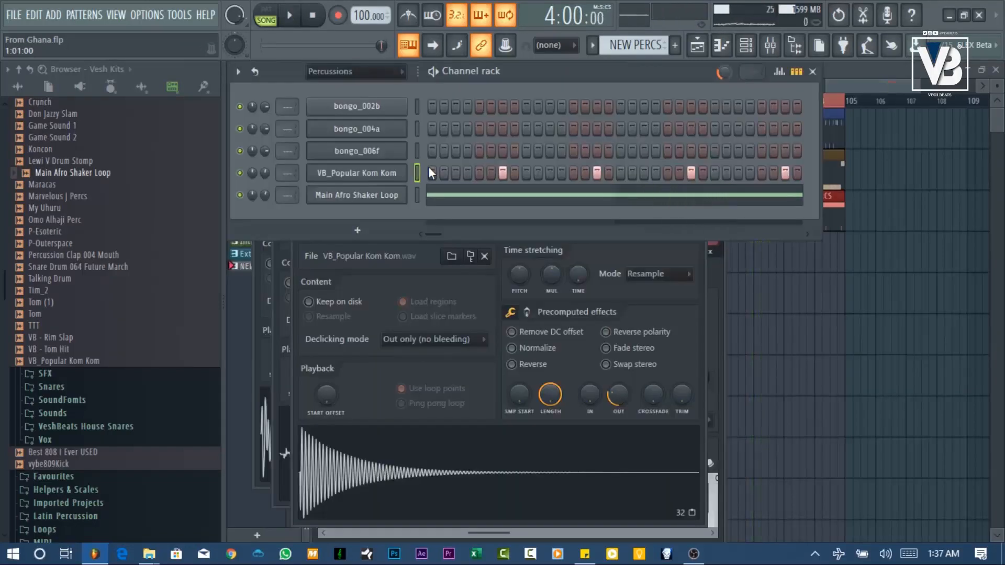
Program bongo_006f hits on steps 11, 27 and 31 while the percussion pattern plays with the drums
key(space)
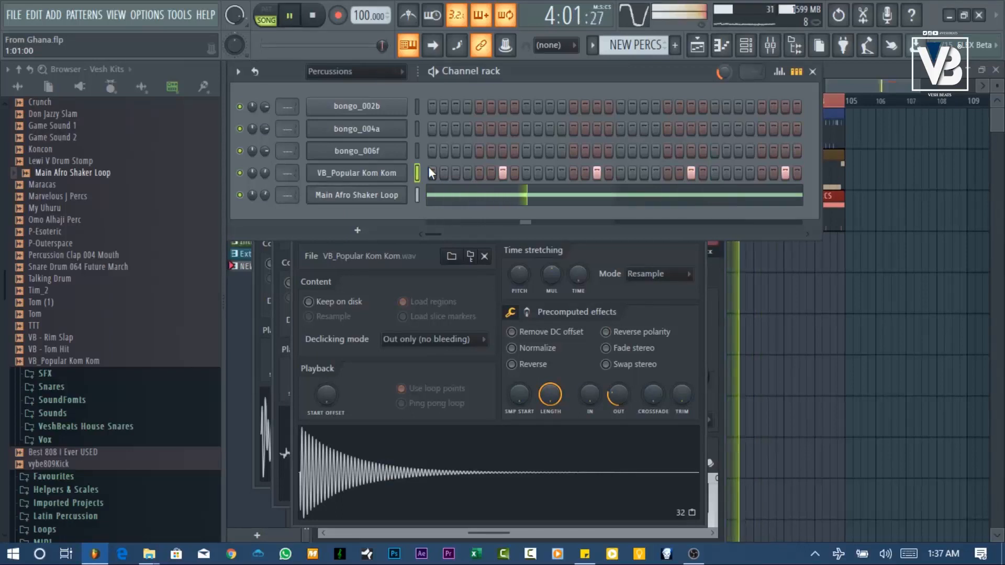
click(548, 151)
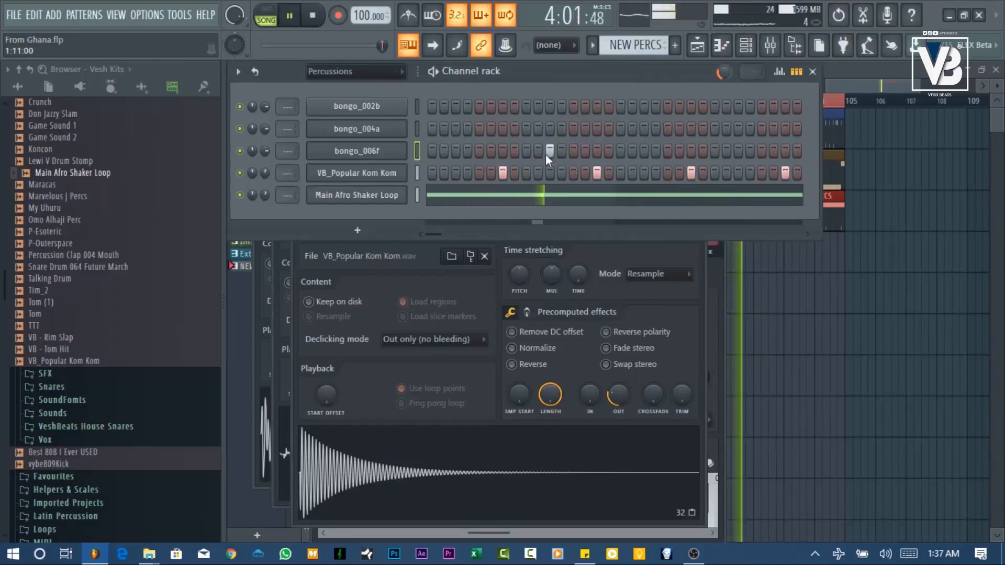
click(738, 151)
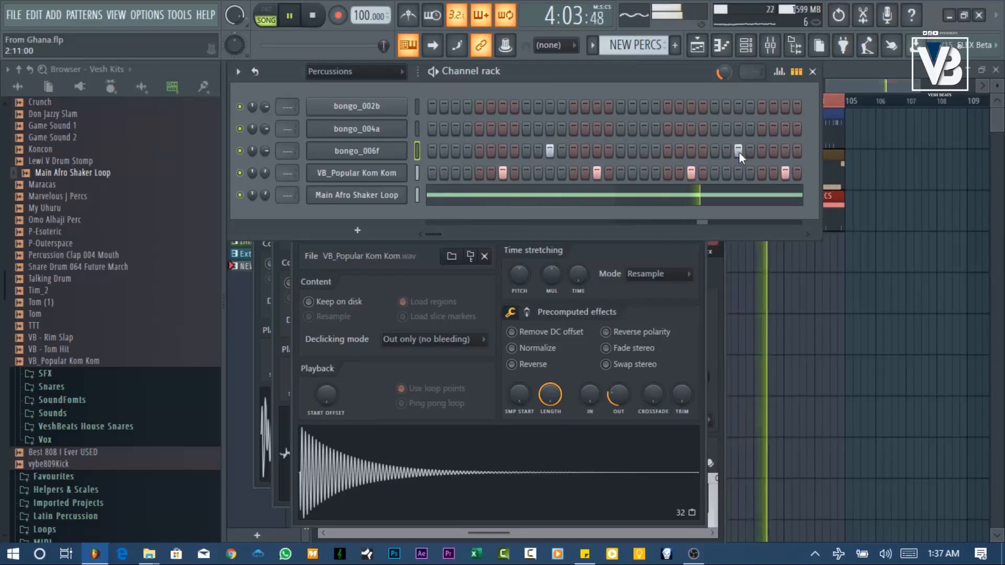
click(785, 150)
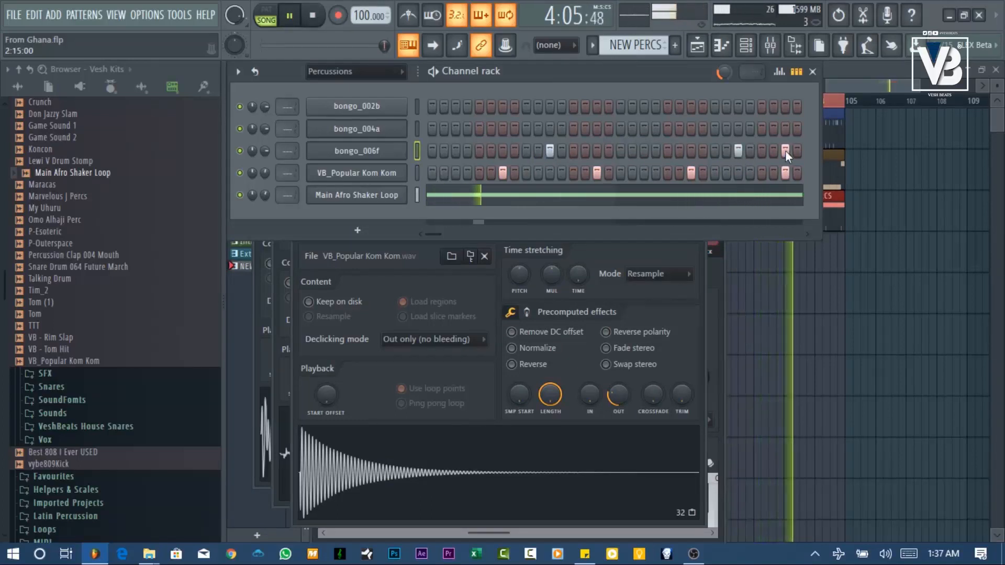
Add bongo_004a hits on steps 4 and 20 and bongo_002b hits on steps 2 and 18, and listen to the pattern
click(466, 130)
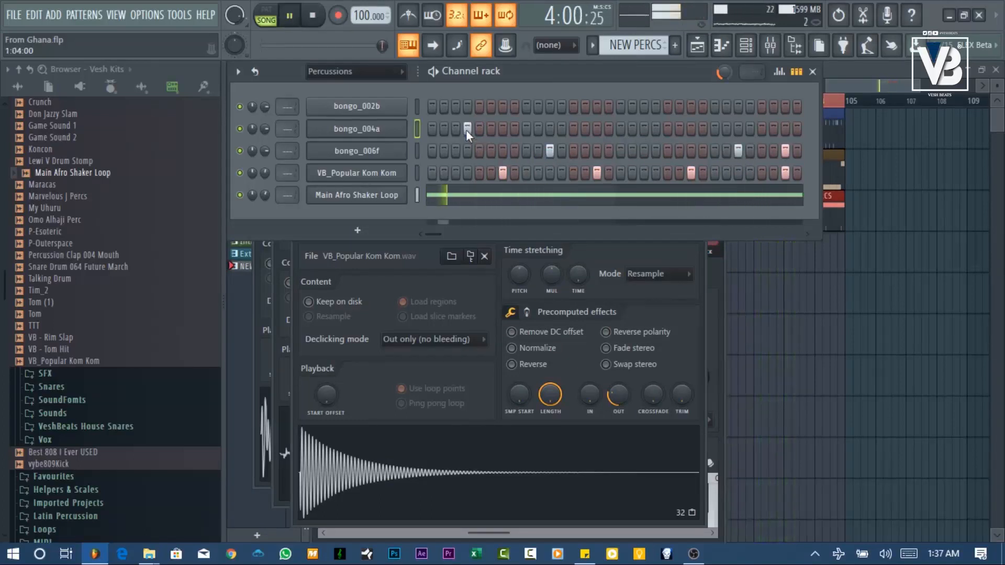
click(655, 131)
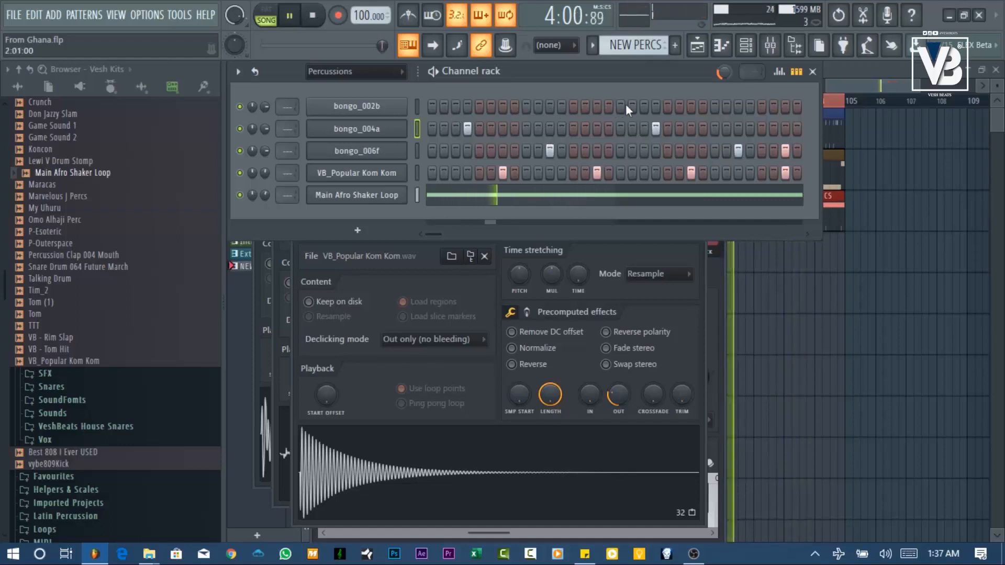
click(632, 105)
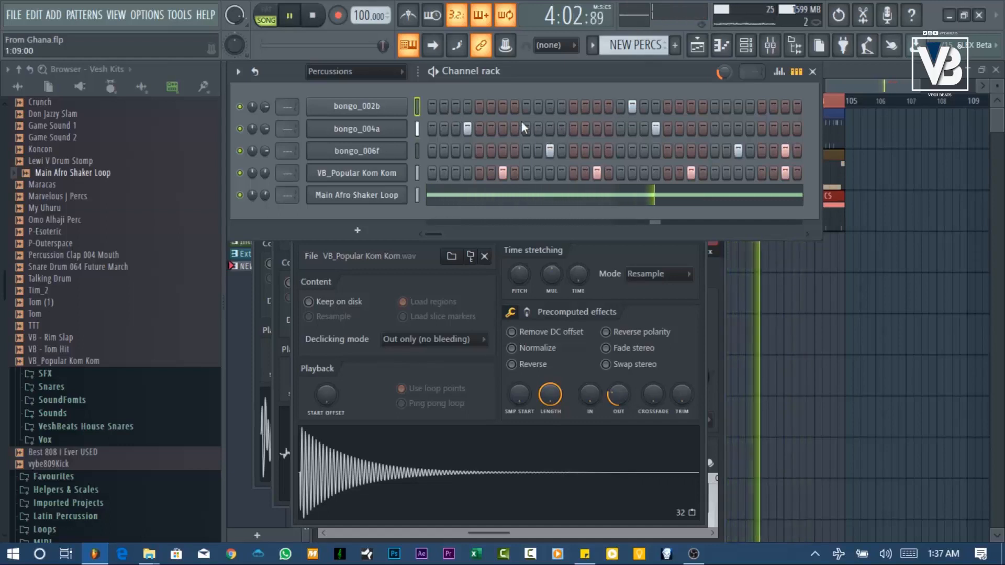
click(445, 107)
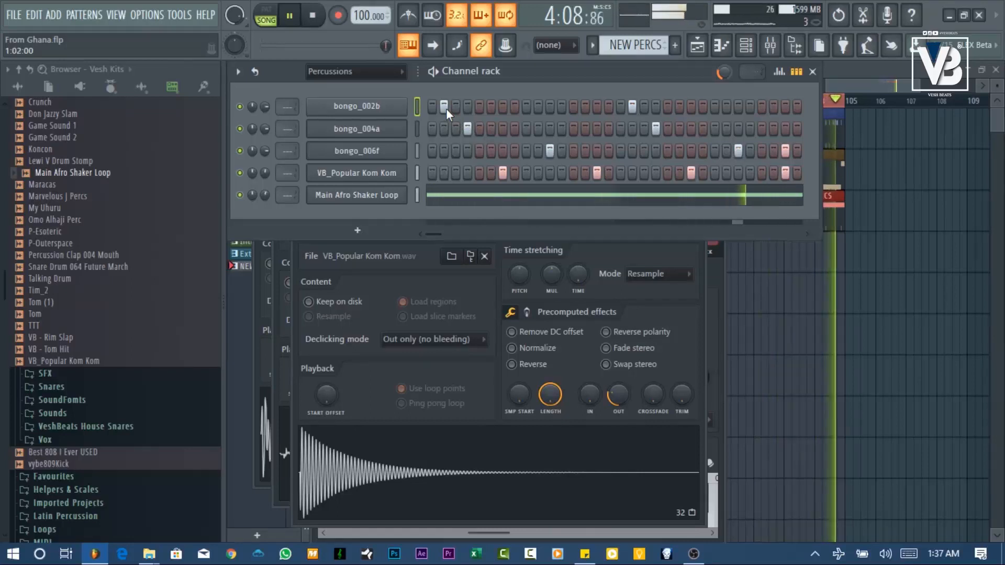
key(space)
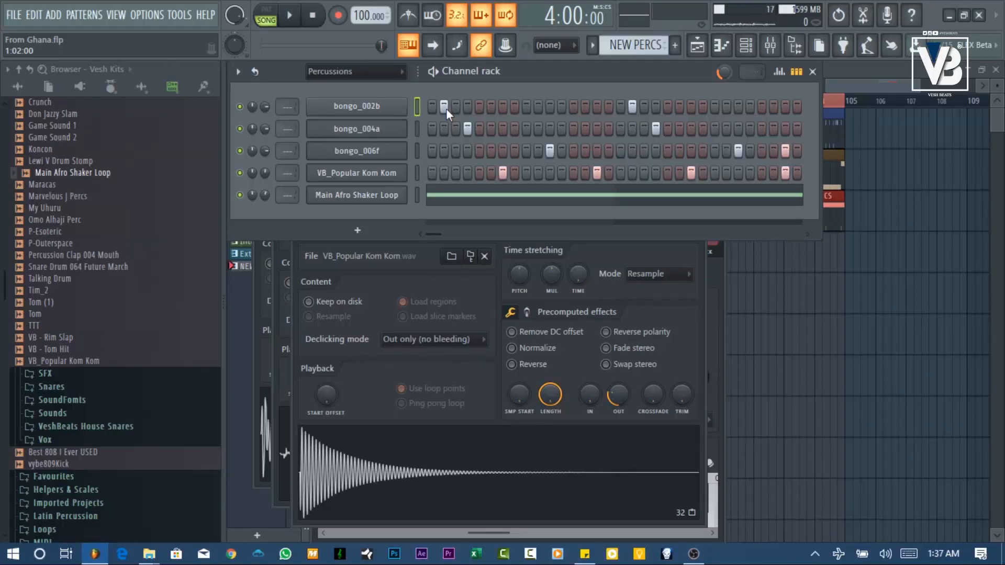
Audition the bongo_002b sample at different pitches, including B5 and E4, with playback stopped
key(m)
key(m)
key(m)
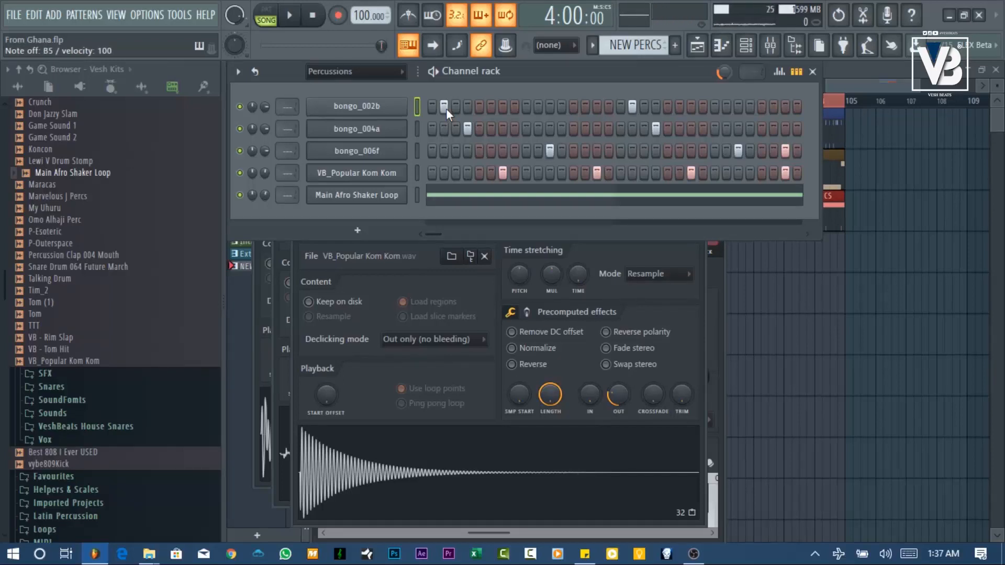
key(c)
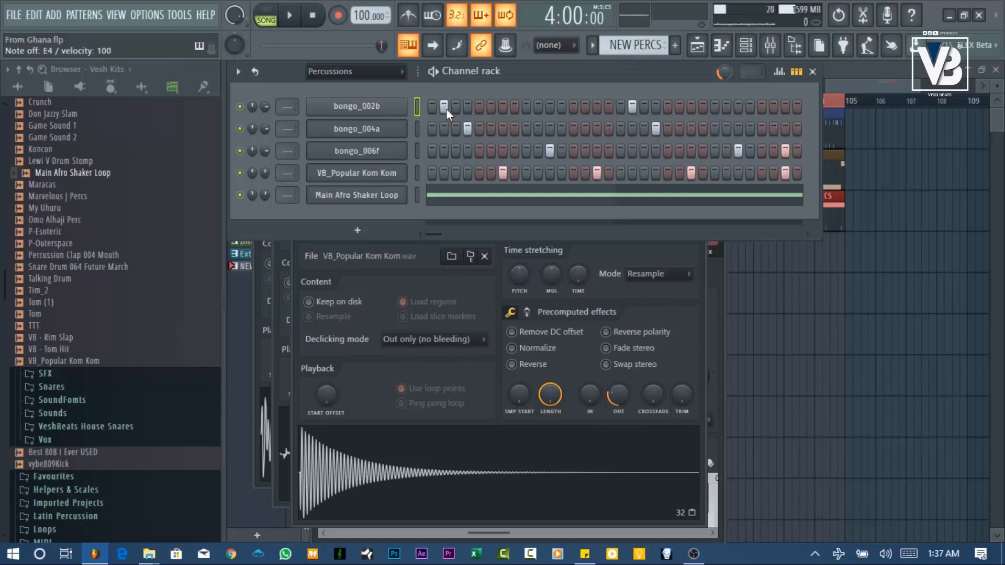